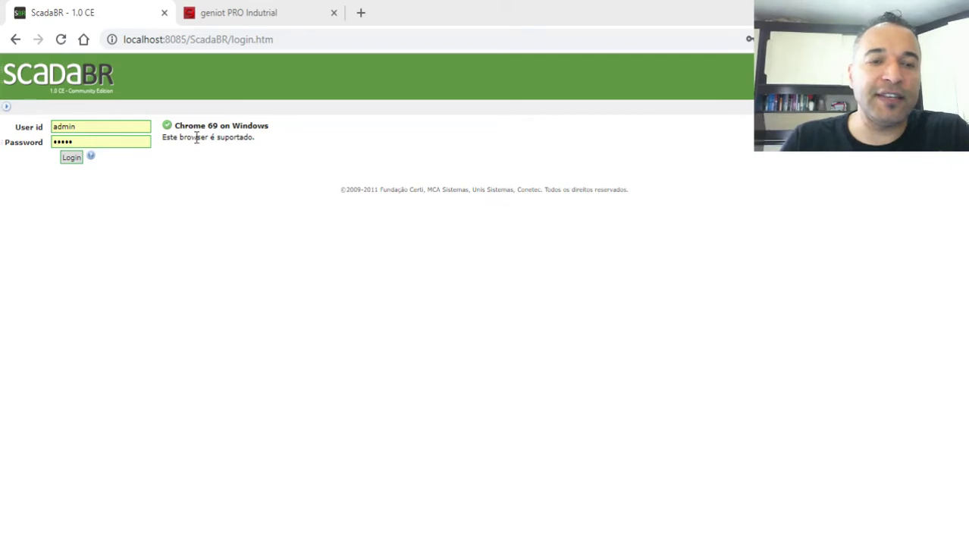
Log in to ScadaBR with the prefilled credentials and open the data sources page
{"action": "left_click", "coordinate": [71, 162]}
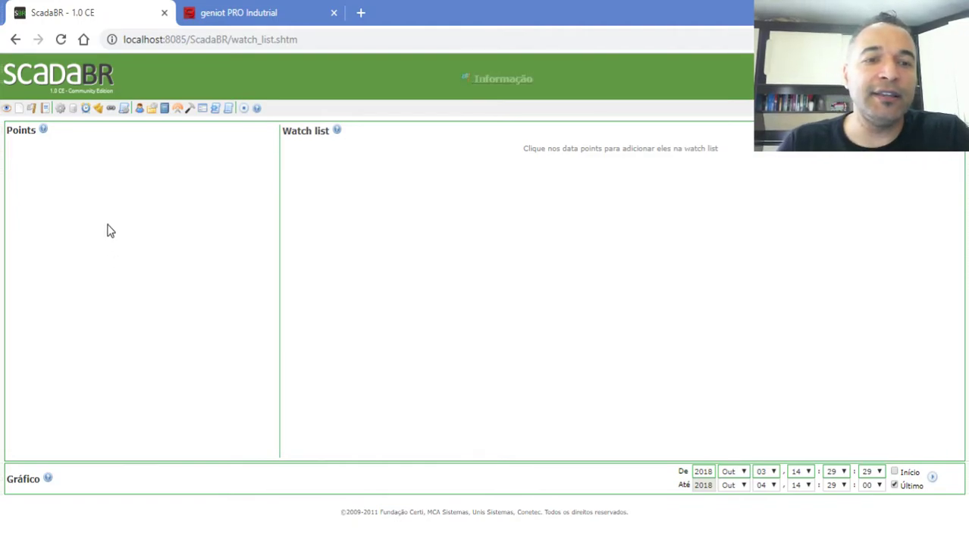
{"action": "left_click", "coordinate": [73, 111]}
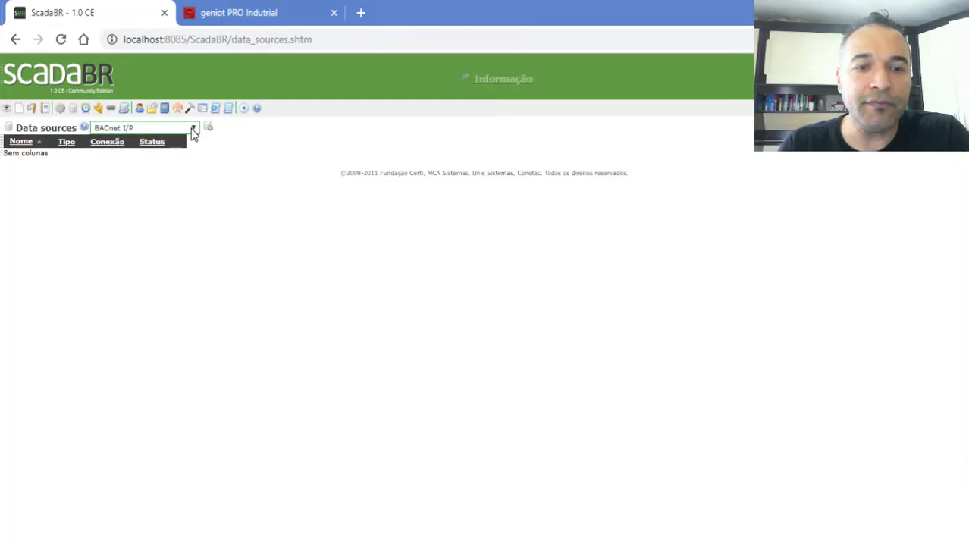
Reset the page zoom to 100% and add a new data source of type Modbus Serial
{"action": "left_click", "coordinate": [193, 129]}
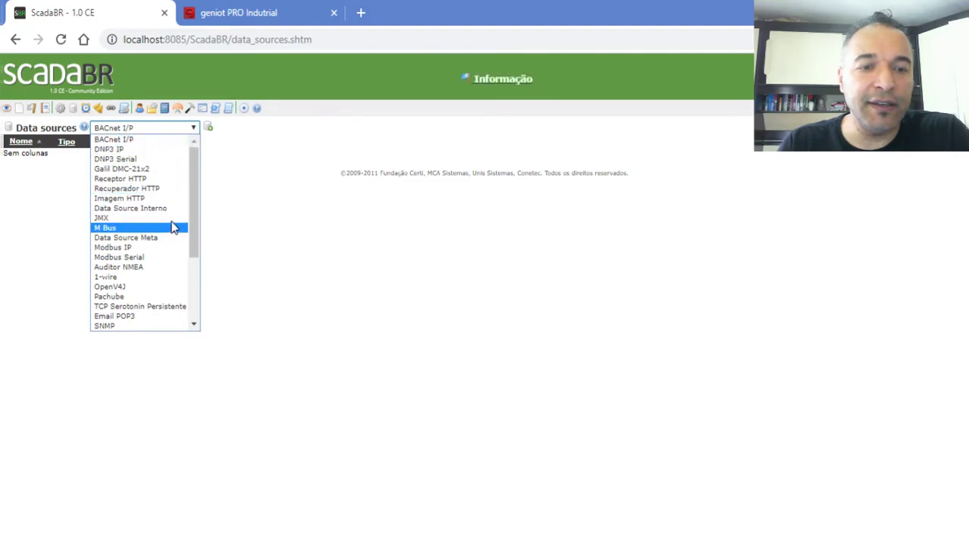
{"action": "left_click_drag", "start_coordinate": [194, 171], "coordinate": [194, 224]}
{"action": "scroll", "coordinate": [195, 224], "scroll_direction": "up", "scroll_amount": 2}
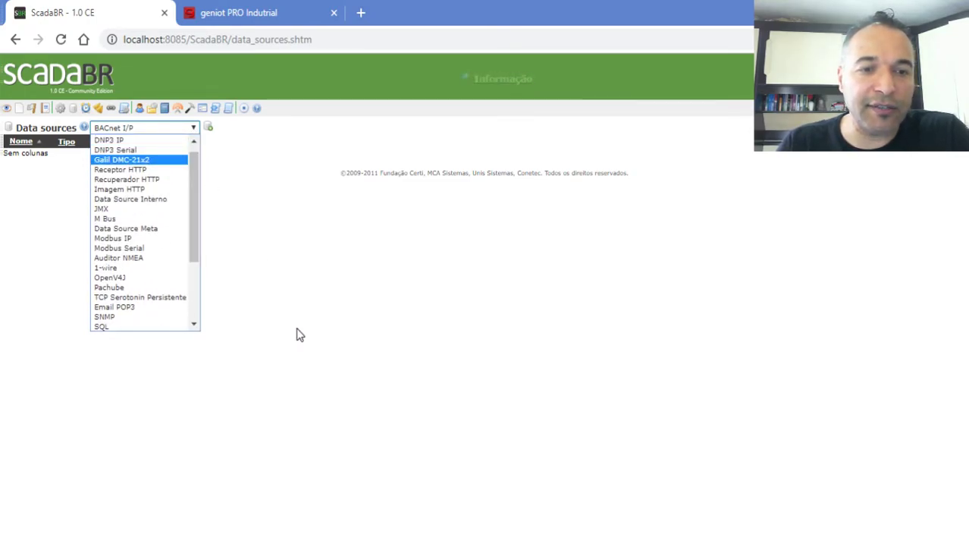
{"action": "key", "text": "ctrl+0"}
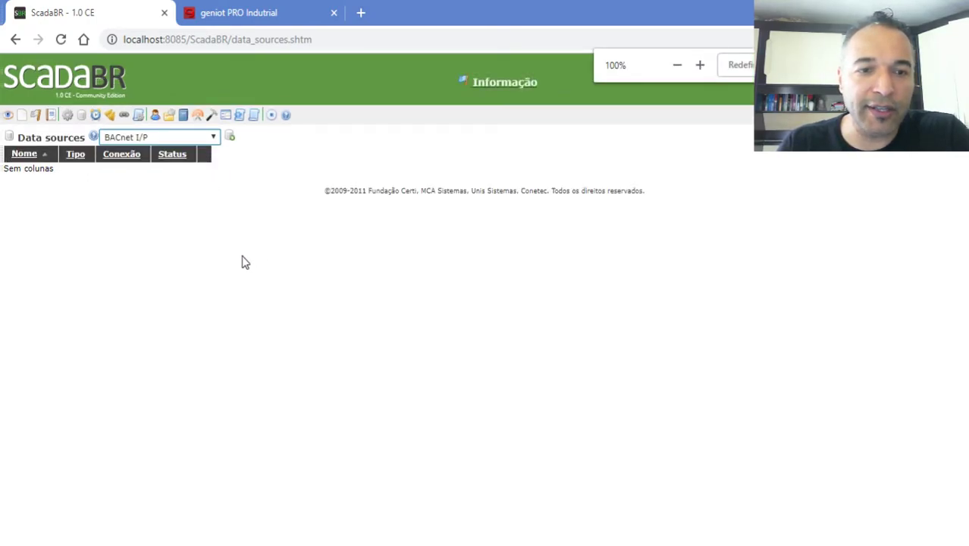
{"action": "left_click", "coordinate": [214, 138]}
{"action": "left_click_drag", "start_coordinate": [213, 210], "coordinate": [212, 249]}
{"action": "left_click", "coordinate": [182, 265]}
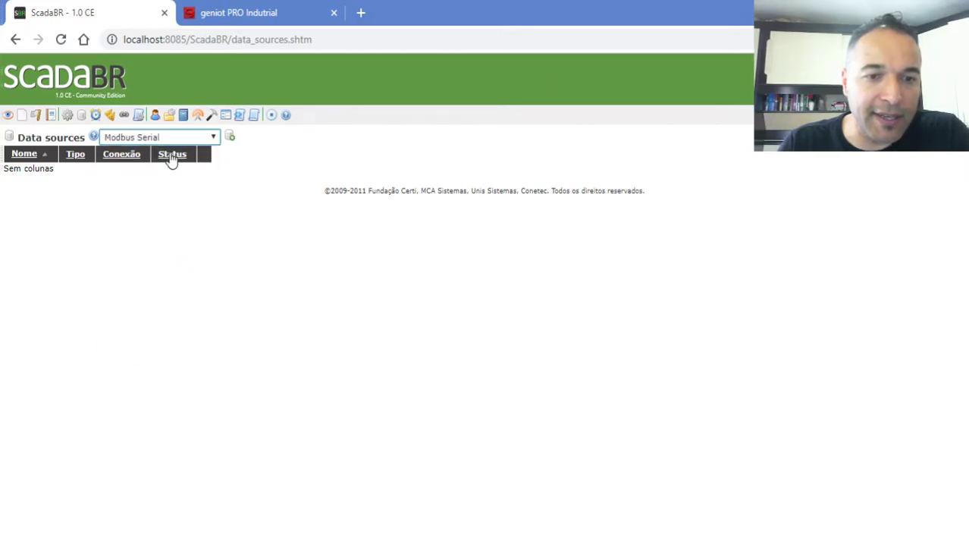
{"action": "left_click", "coordinate": [231, 140]}
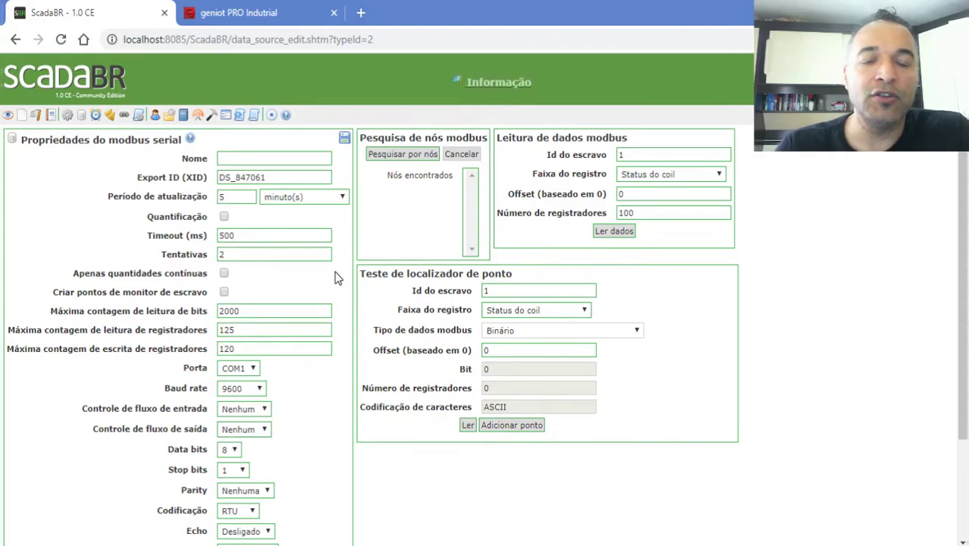
Set the serial port (Porta) of the Modbus data source to COM7
{"action": "left_click", "coordinate": [250, 369]}
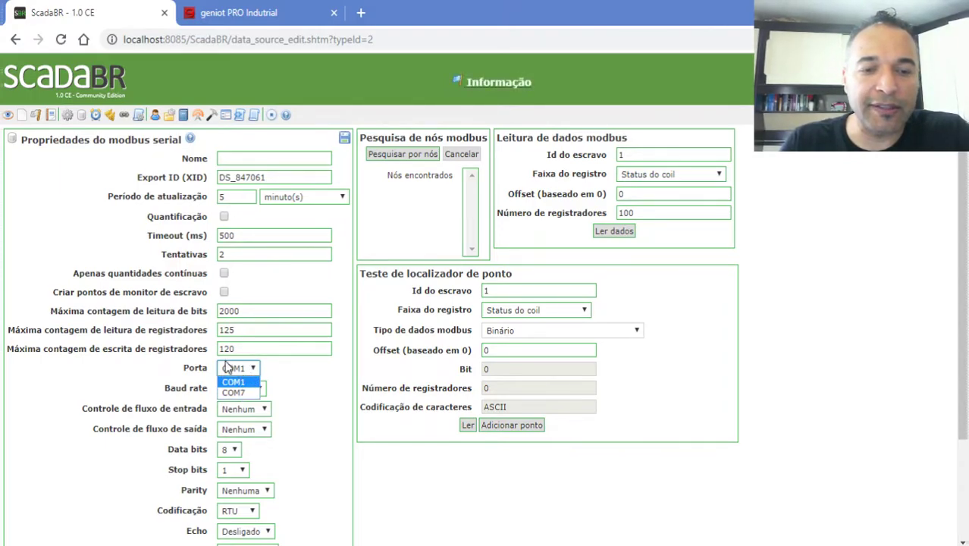
{"action": "left_click", "coordinate": [308, 384]}
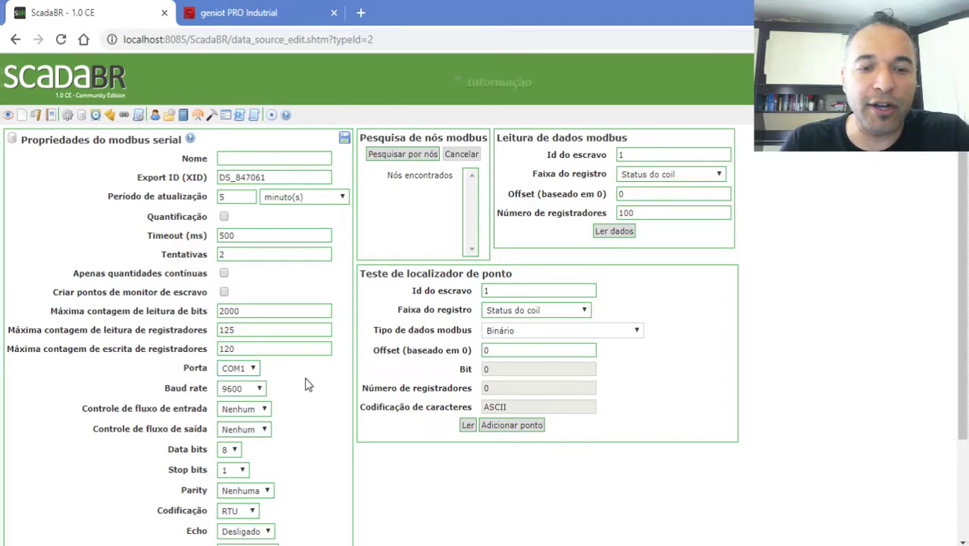
{"action": "scroll", "coordinate": [307, 384], "scroll_direction": "down", "scroll_amount": 1}
{"action": "left_click", "coordinate": [244, 294]}
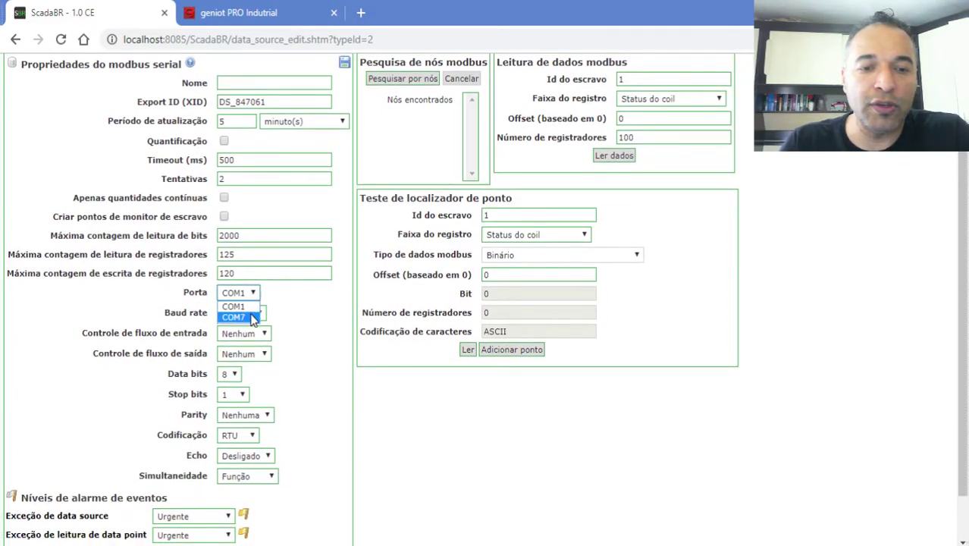
{"action": "left_click", "coordinate": [252, 317]}
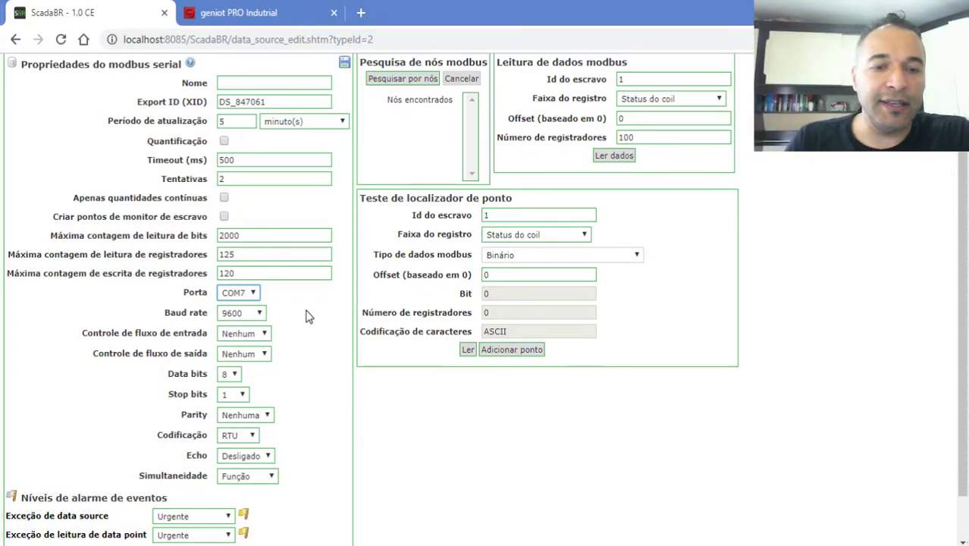
Name the Modbus serial data source ProjetoModbus
{"action": "left_click", "coordinate": [265, 82]}
{"action": "type", "text": "Modb"}
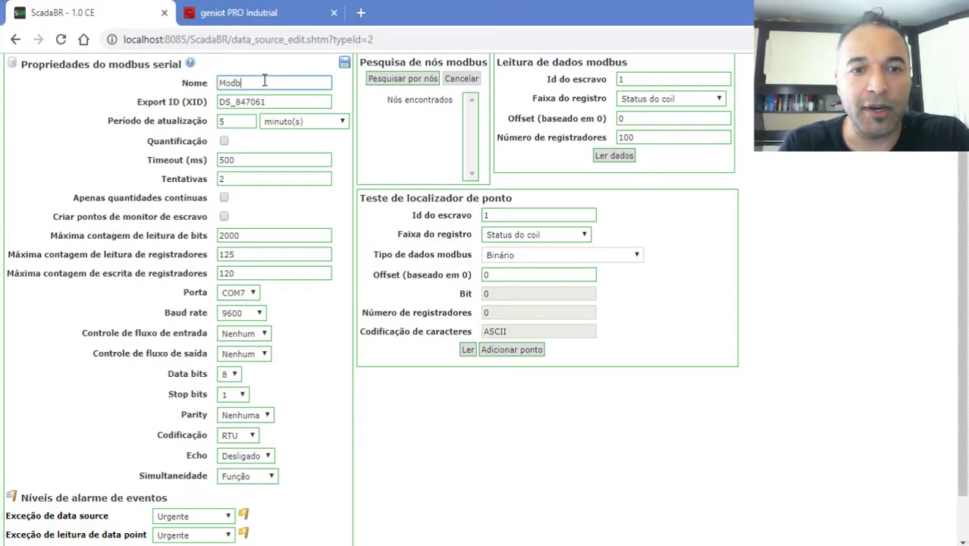
{"action": "type", "text": "usP"}
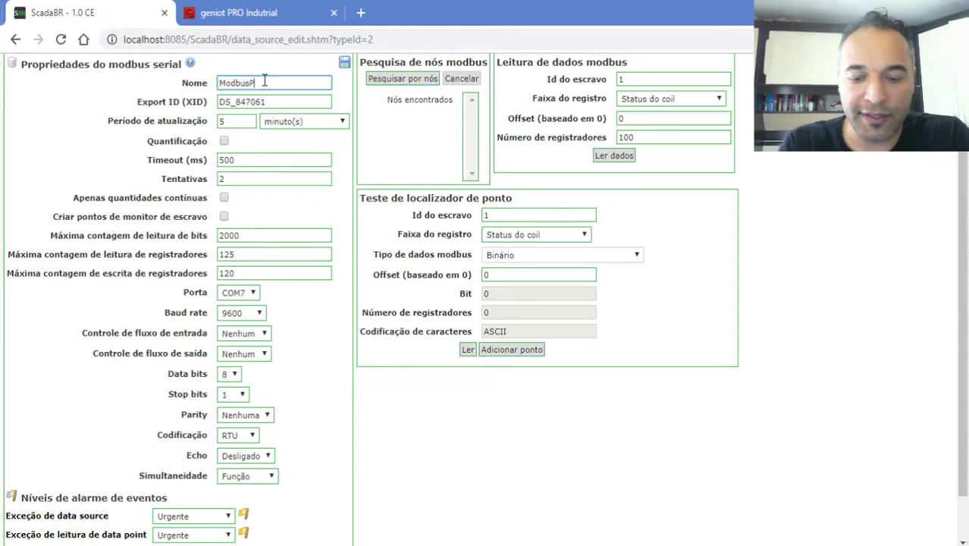
{"action": "type", "text": "rojeto"}
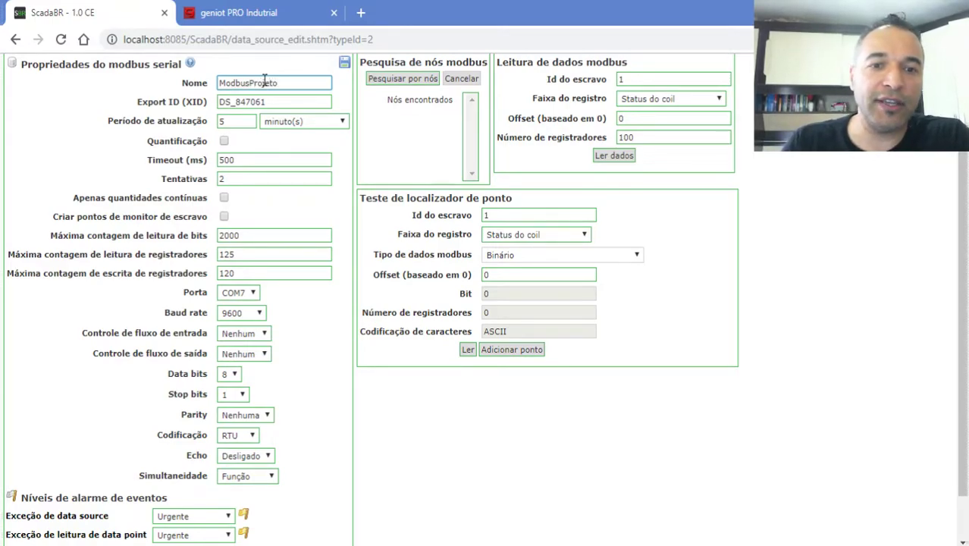
{"action": "left_click_drag", "start_coordinate": [285, 81], "coordinate": [145, 87]}
{"action": "type", "text": "ProjetoModbus"}
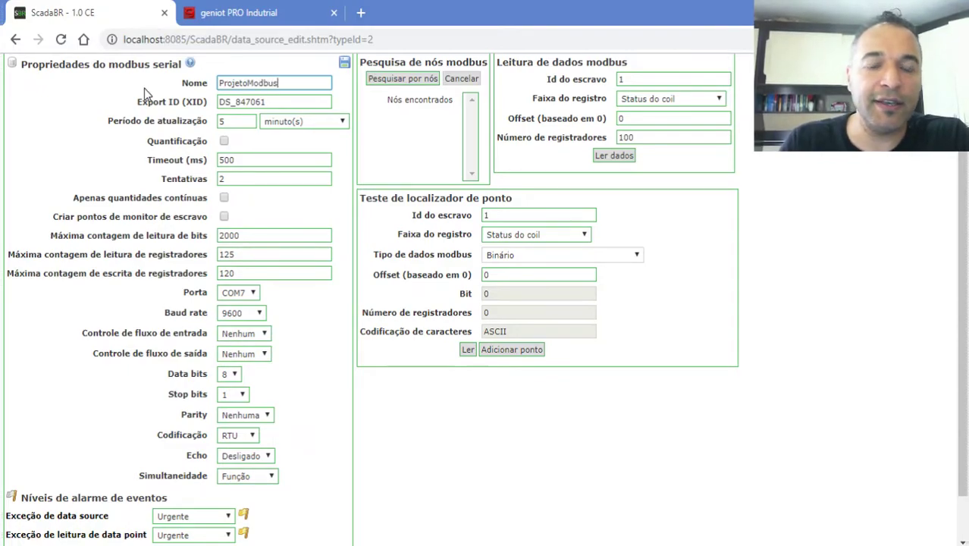
{"action": "key", "text": "ctrl+a"}
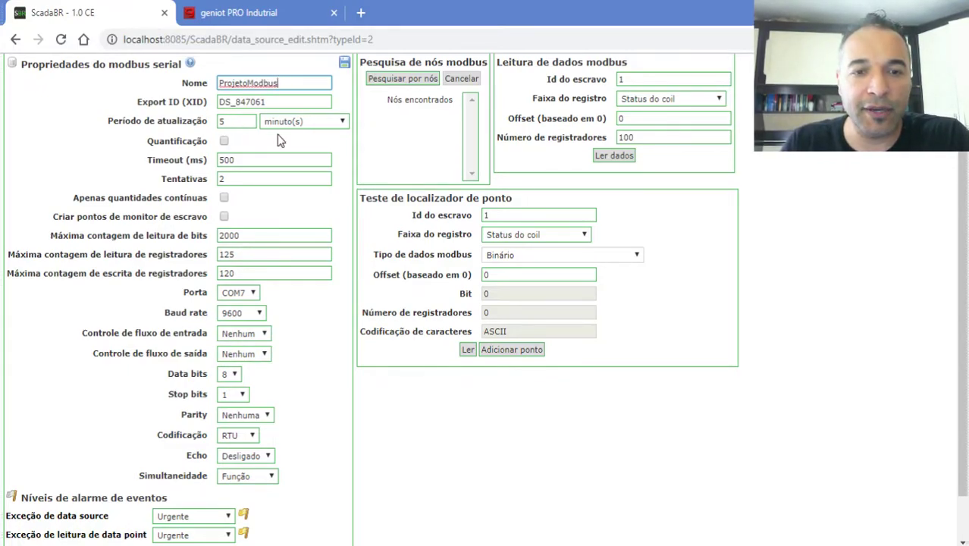
Set the data source's update period (Período de atualização) to 2 segundo(s)
{"action": "double_click", "coordinate": [247, 123]}
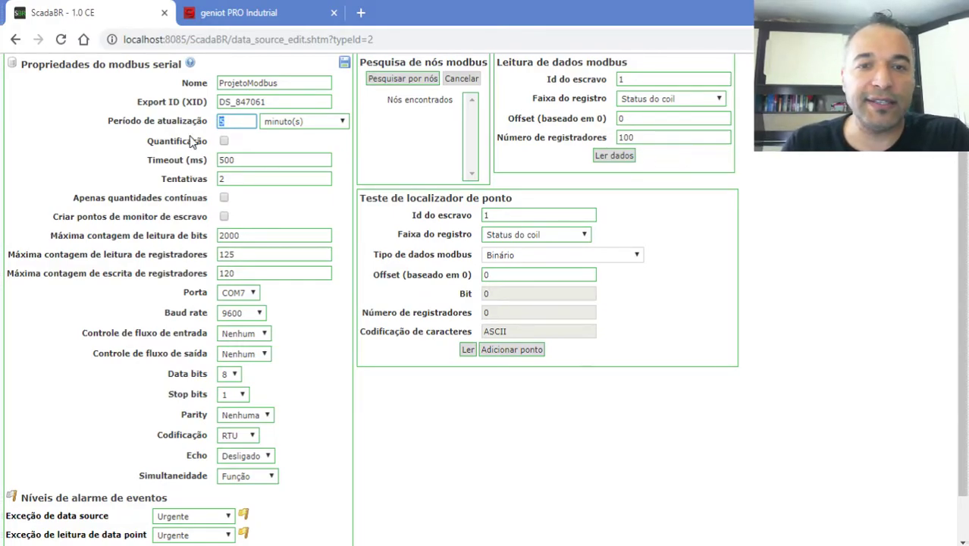
{"action": "type", "text": "2"}
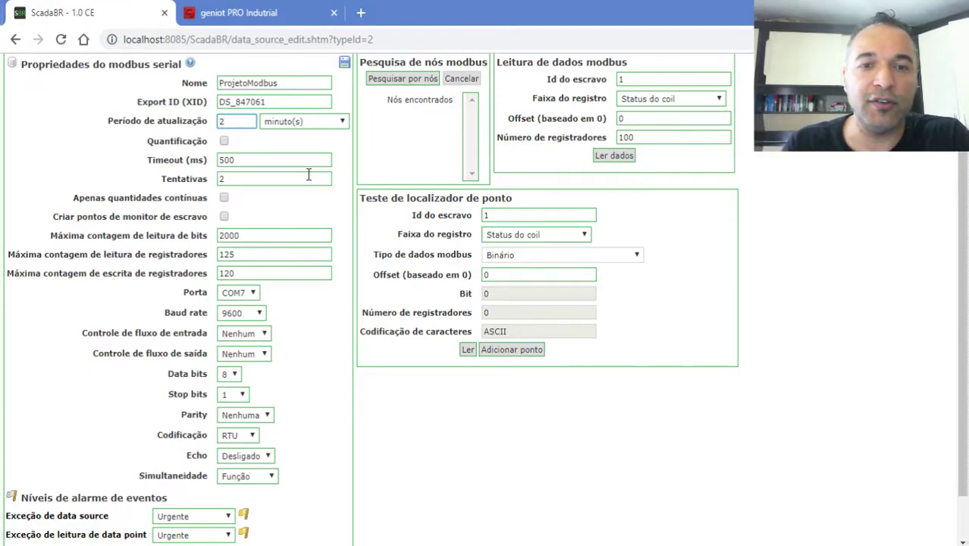
{"action": "left_click", "coordinate": [298, 123]}
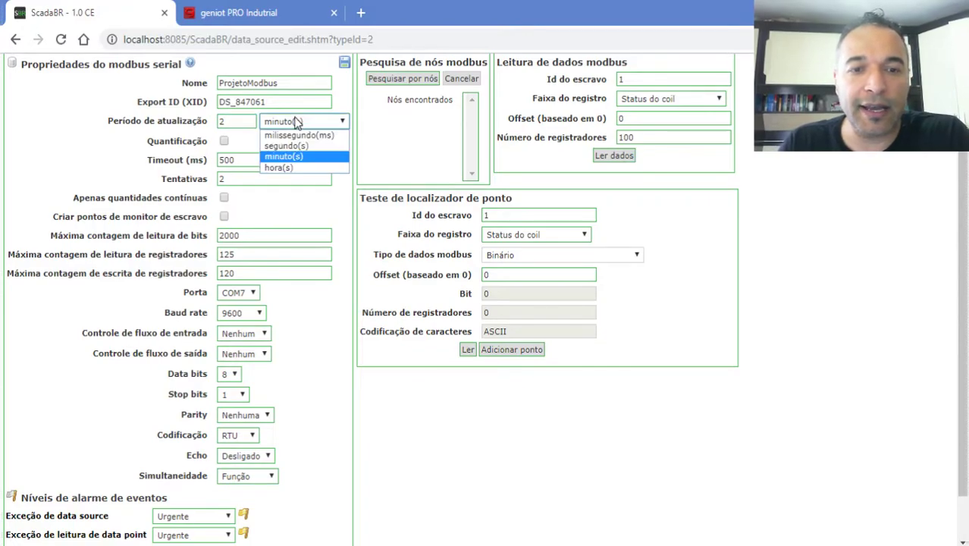
{"action": "left_click", "coordinate": [296, 149]}
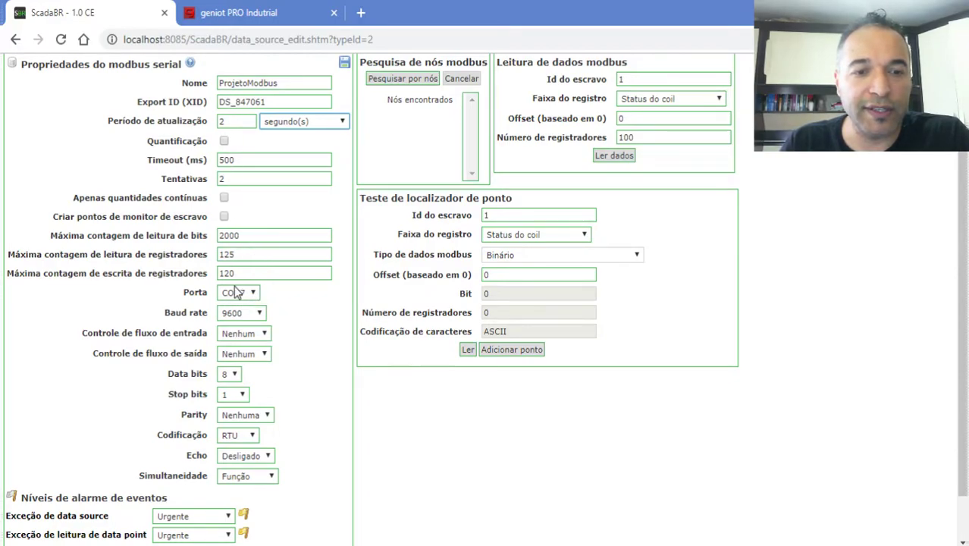
Review the remaining serial settings and save the Modbus data source
{"action": "scroll", "coordinate": [316, 298], "scroll_direction": "down", "scroll_amount": 1}
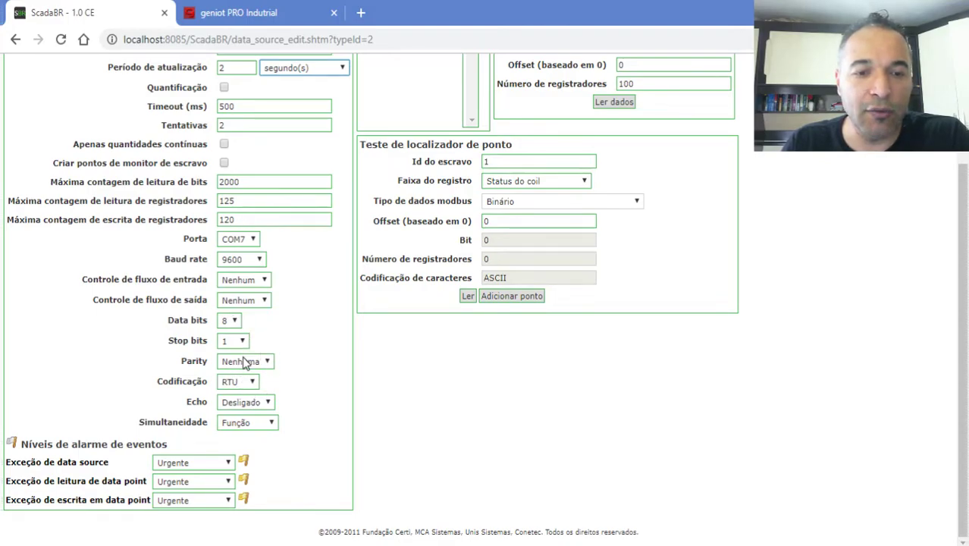
{"action": "scroll", "coordinate": [617, 384], "scroll_direction": "up", "scroll_amount": 2}
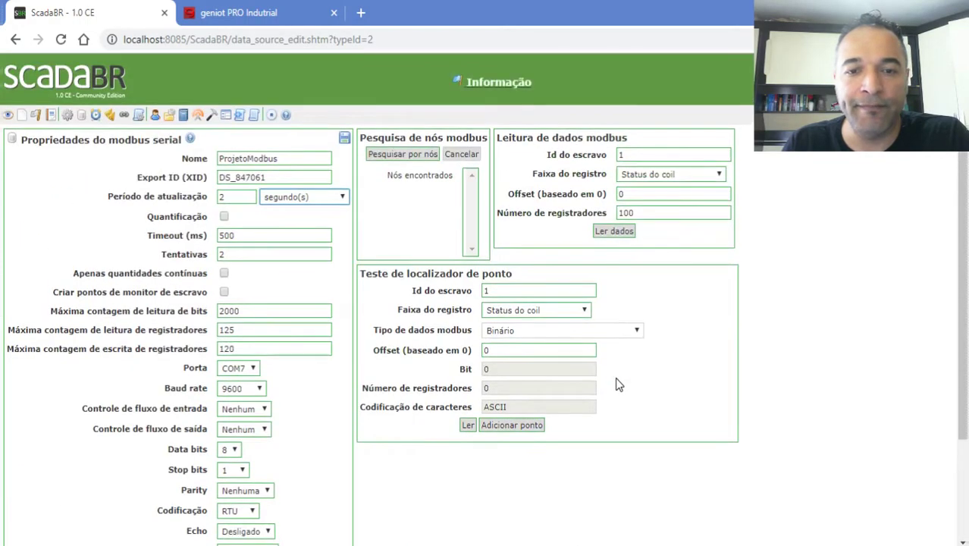
{"action": "left_click", "coordinate": [345, 139]}
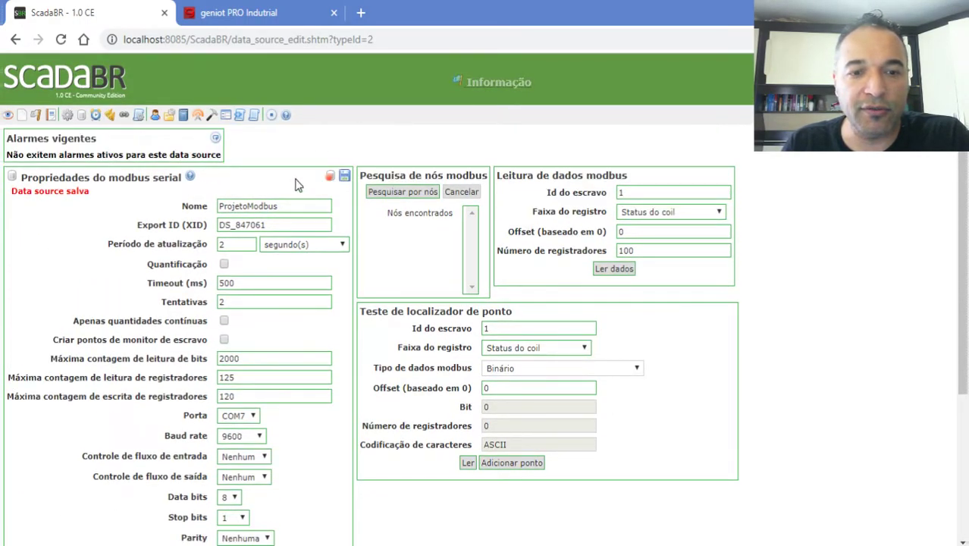
Look over the saved data source page, run a search for Modbus nodes and select the node in the found list
{"action": "scroll", "coordinate": [346, 281], "scroll_direction": "down", "scroll_amount": 3}
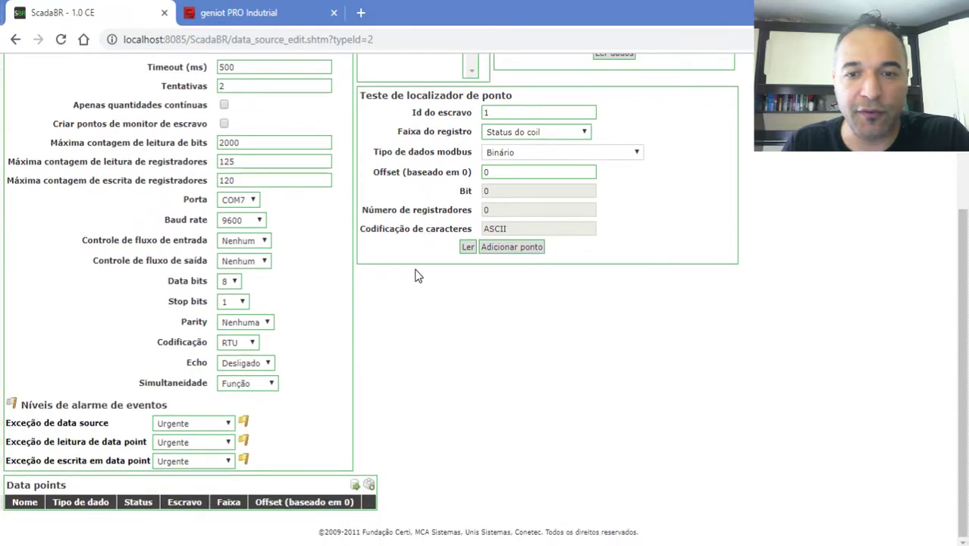
{"action": "scroll", "coordinate": [416, 274], "scroll_direction": "up", "scroll_amount": 3}
{"action": "scroll", "coordinate": [415, 275], "scroll_direction": "down", "scroll_amount": 2}
{"action": "scroll", "coordinate": [415, 274], "scroll_direction": "up", "scroll_amount": 1}
{"action": "scroll", "coordinate": [415, 274], "scroll_direction": "up", "scroll_amount": 2}
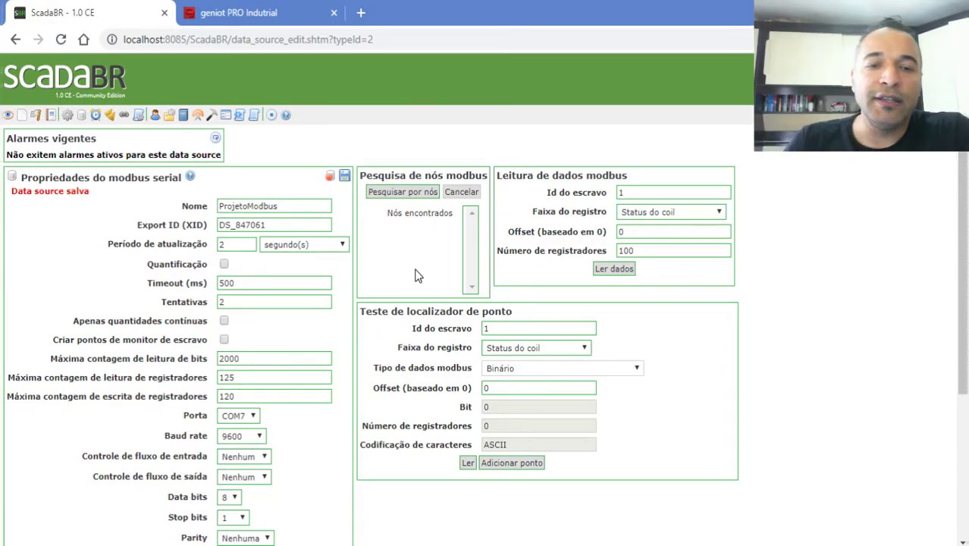
{"action": "scroll", "coordinate": [406, 276], "scroll_direction": "down", "scroll_amount": 2}
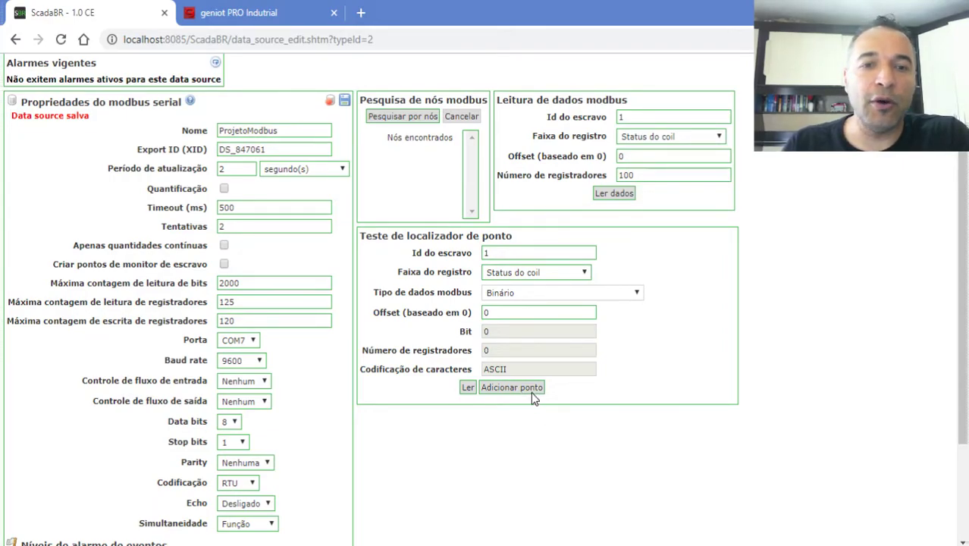
{"action": "left_click", "coordinate": [416, 120]}
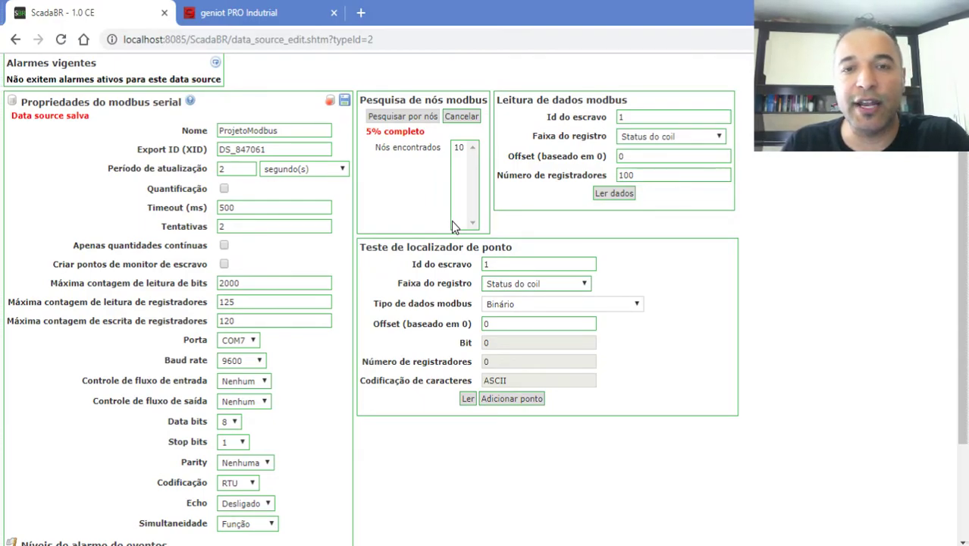
{"action": "left_click", "coordinate": [464, 149]}
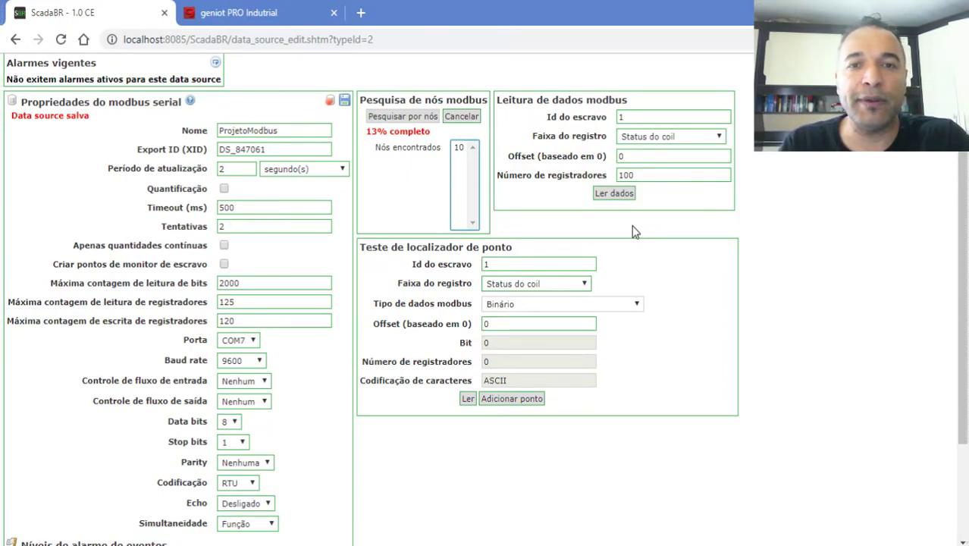
Set the slave ID (Id do escravo) for the Modbus data reading to 10 and cancel the running node search
{"action": "left_click", "coordinate": [649, 120]}
{"action": "type", "text": "0"}
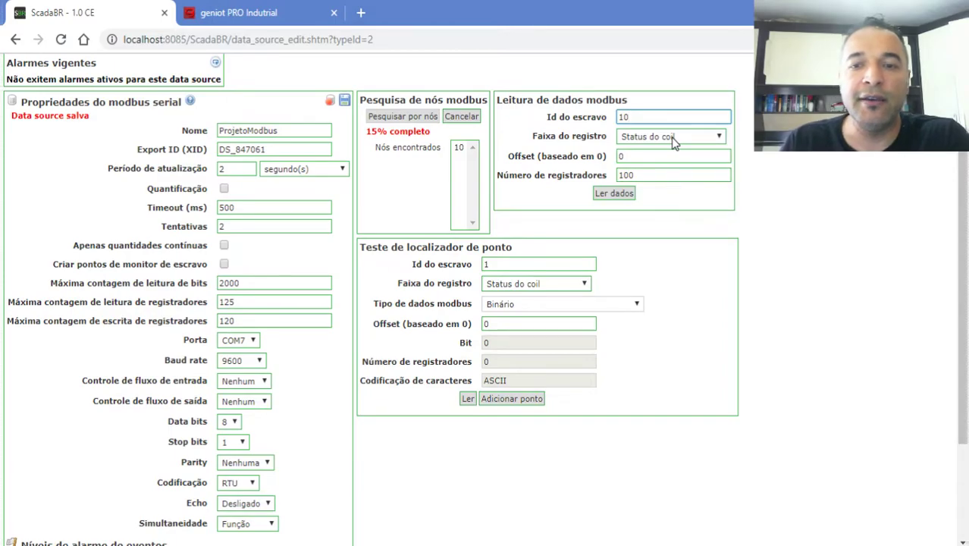
{"action": "left_click", "coordinate": [671, 137]}
{"action": "left_click", "coordinate": [636, 121]}
{"action": "double_click", "coordinate": [638, 121]}
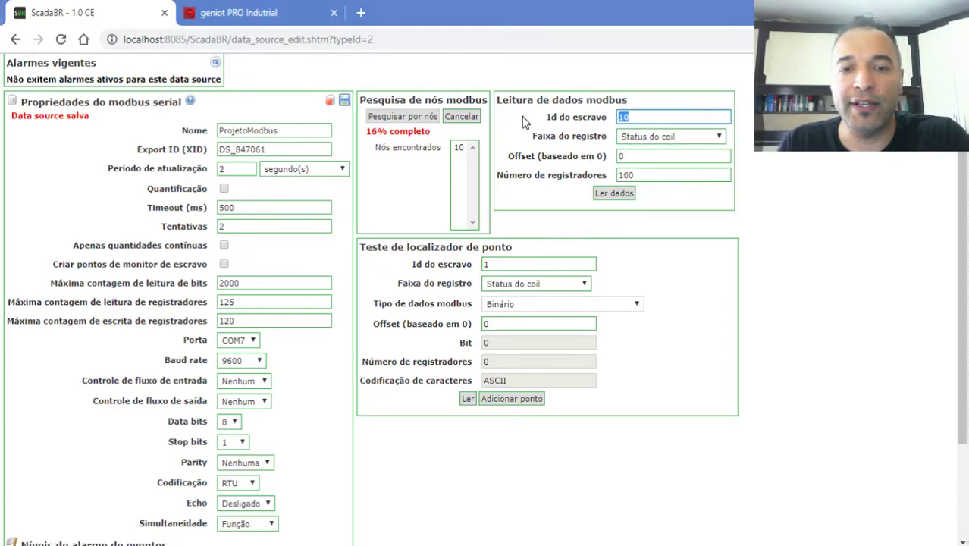
{"action": "left_click", "coordinate": [458, 117]}
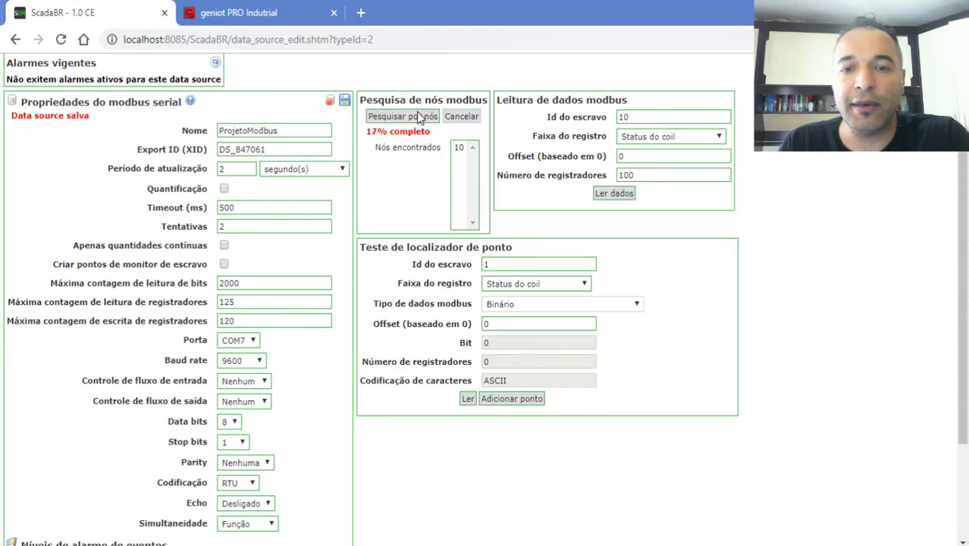
Read 3 registers of the range Registrador holding from slave 10 in the Modbus data reading section
{"action": "left_click", "coordinate": [631, 120]}
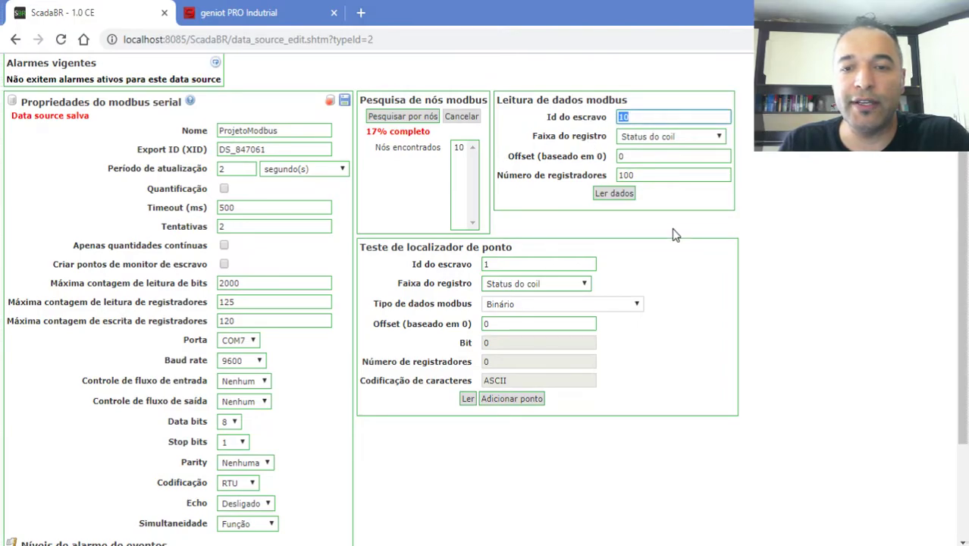
{"action": "left_click", "coordinate": [658, 137]}
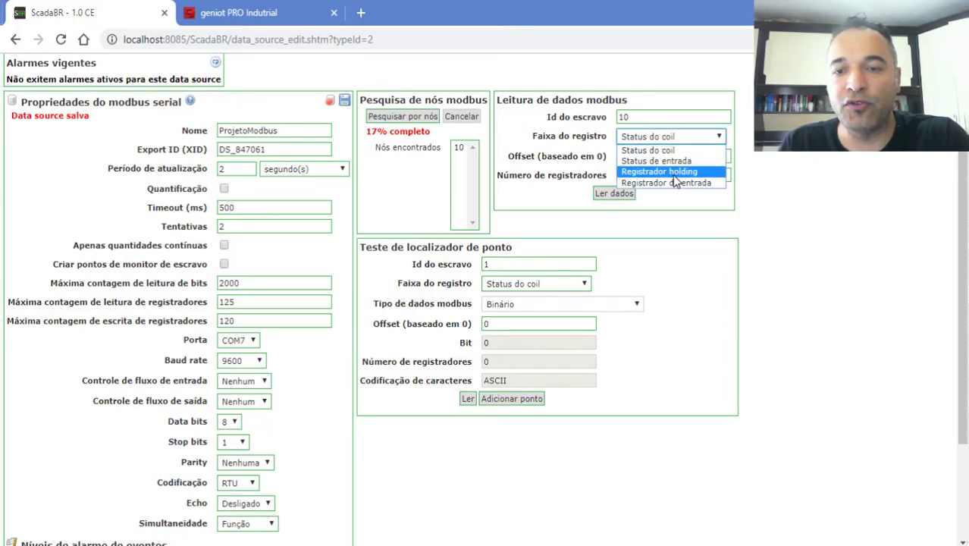
{"action": "left_click", "coordinate": [673, 173]}
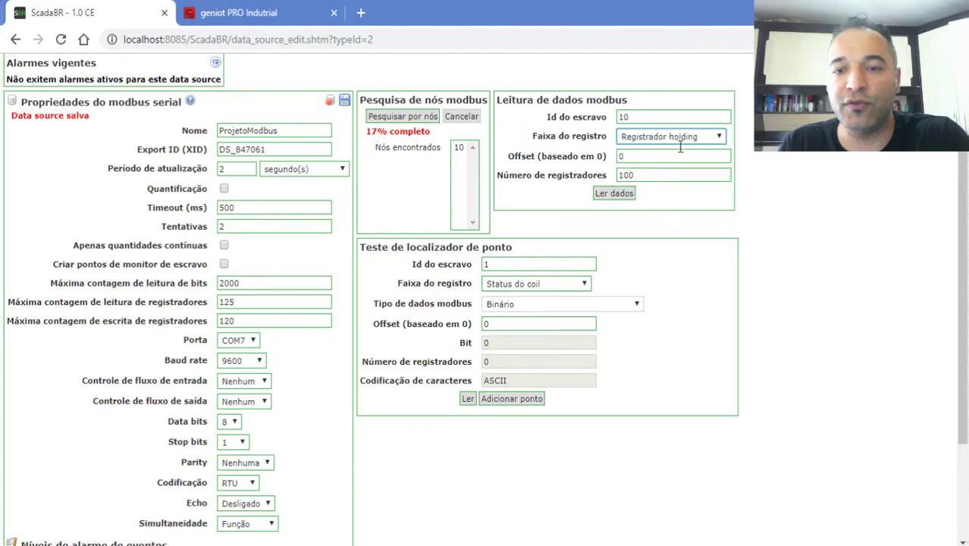
{"action": "double_click", "coordinate": [646, 175]}
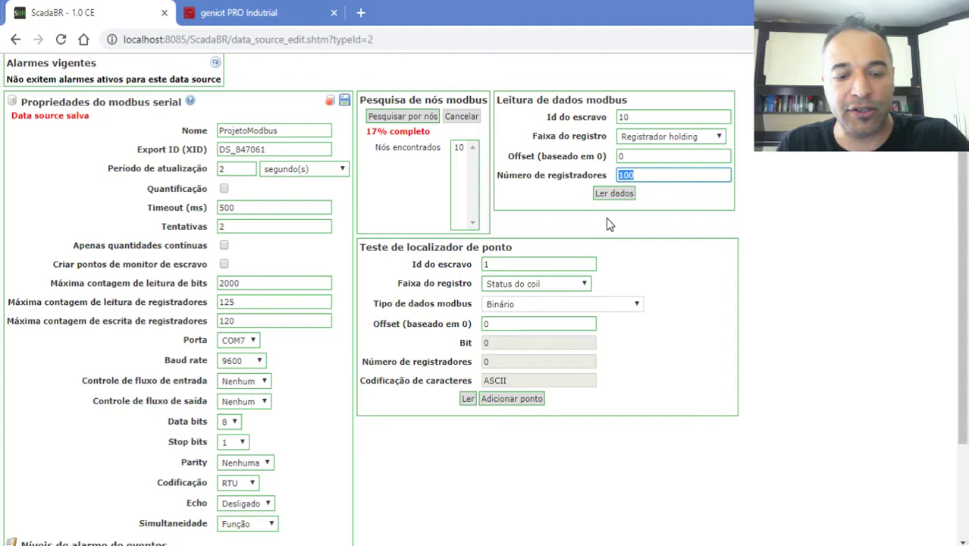
{"action": "type", "text": "3"}
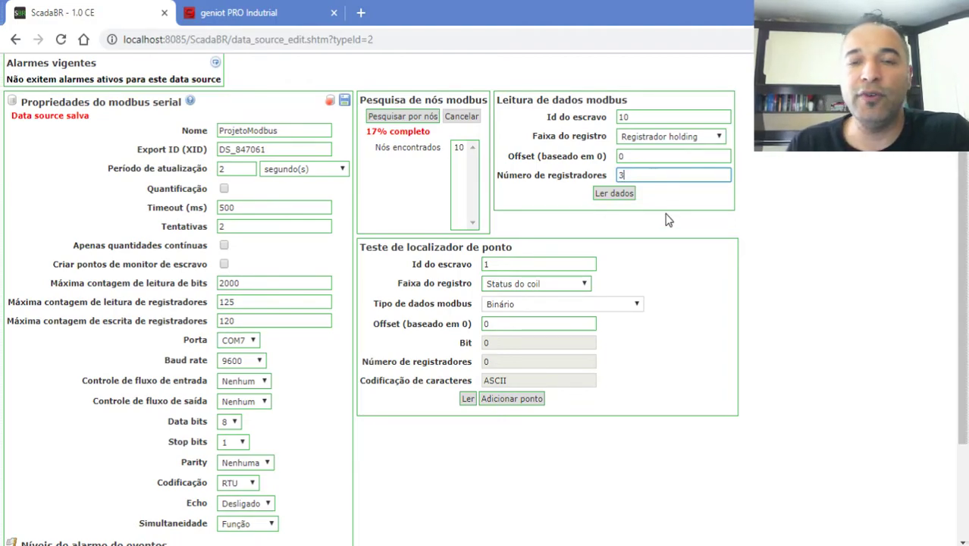
{"action": "left_click", "coordinate": [624, 195]}
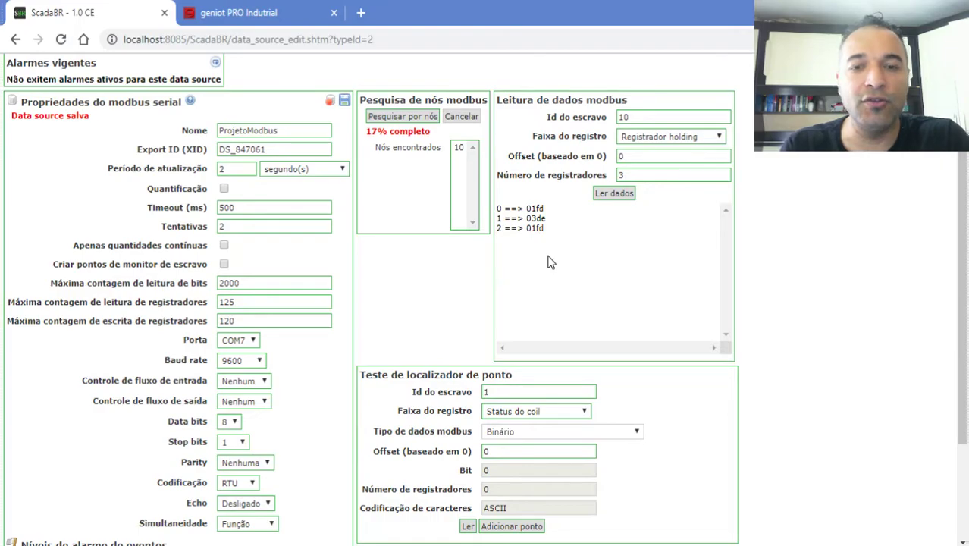
Add a new data point to the Modbus data source and name it temperatura
{"action": "scroll", "coordinate": [551, 265], "scroll_direction": "down", "scroll_amount": 2}
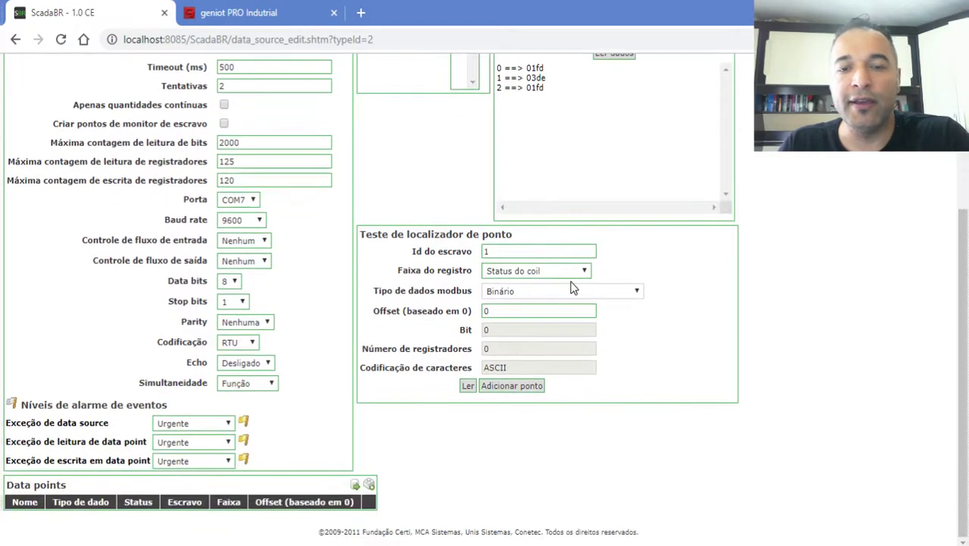
{"action": "scroll", "coordinate": [640, 249], "scroll_direction": "up", "scroll_amount": 3}
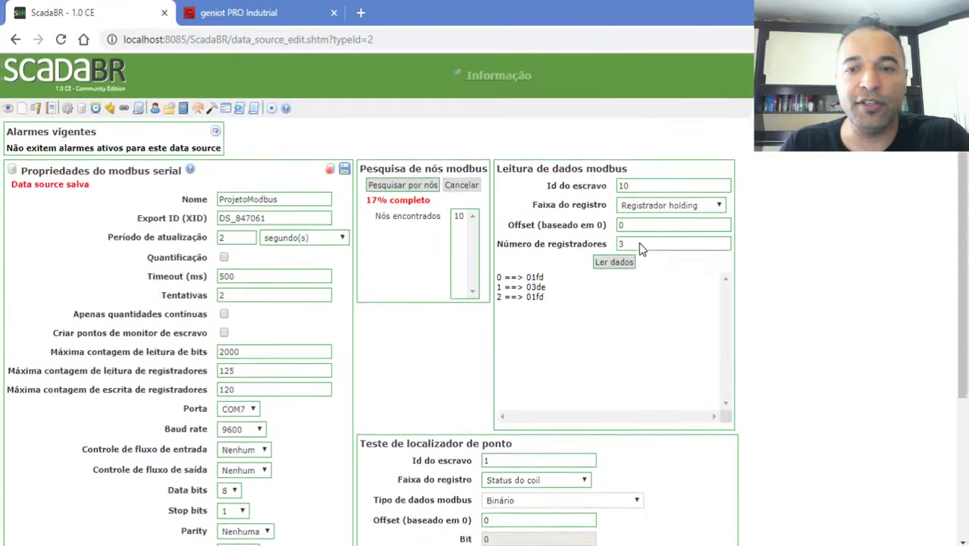
{"action": "scroll", "coordinate": [639, 249], "scroll_direction": "down", "scroll_amount": 2}
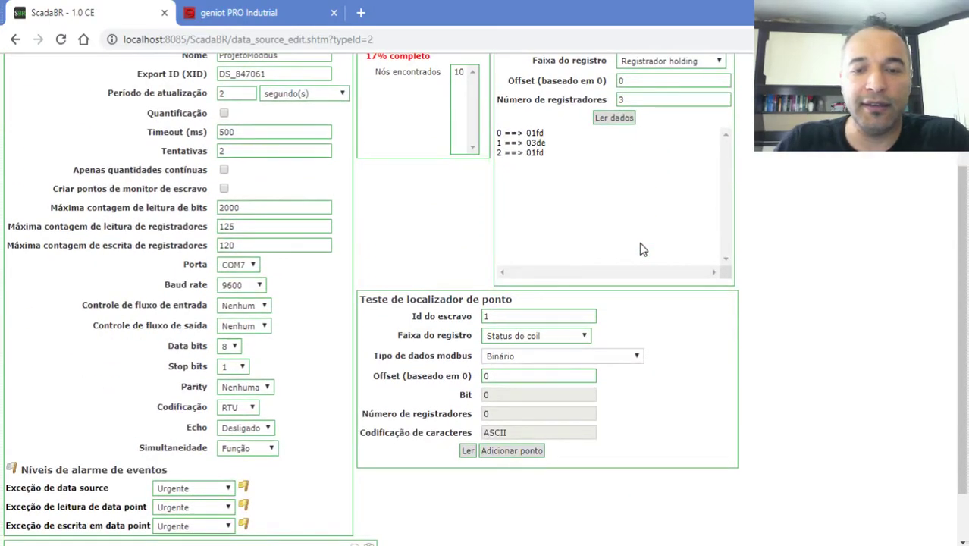
{"action": "scroll", "coordinate": [639, 251], "scroll_direction": "down", "scroll_amount": 1}
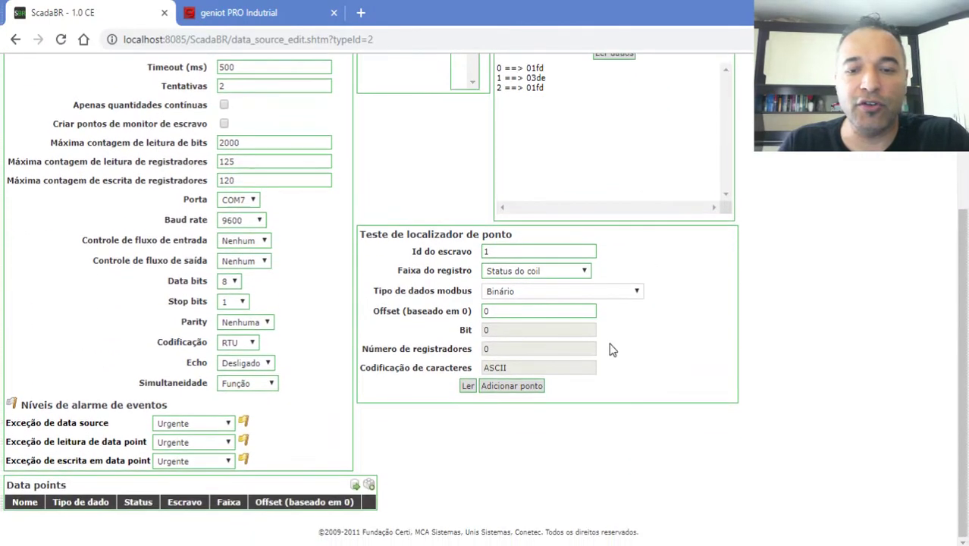
{"action": "left_click", "coordinate": [523, 386]}
{"action": "scroll", "coordinate": [524, 364], "scroll_direction": "down", "scroll_amount": 3}
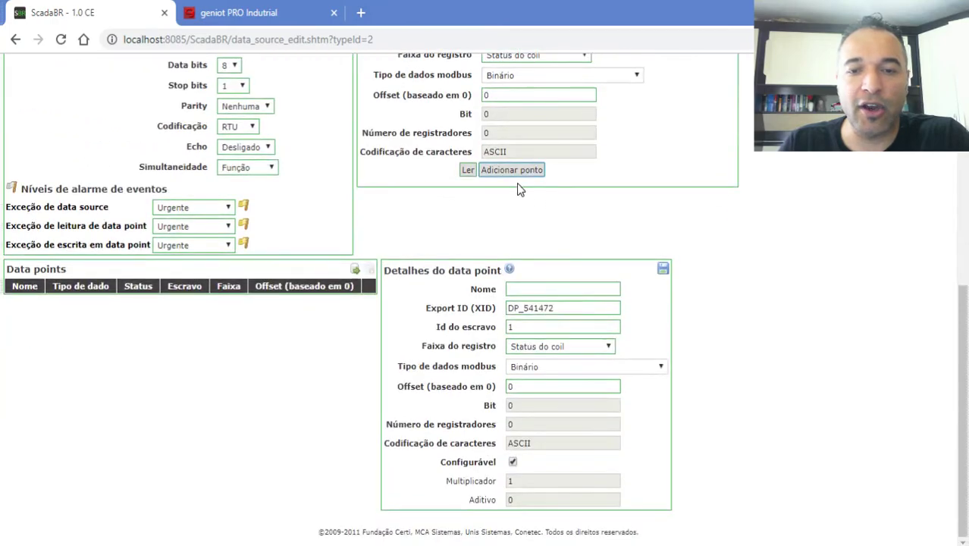
{"action": "left_click", "coordinate": [552, 289]}
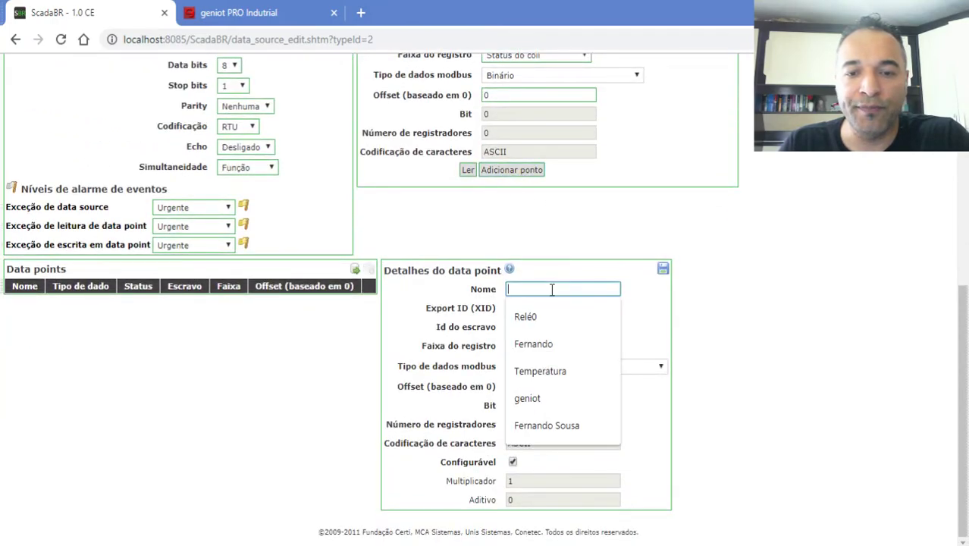
{"action": "type", "text": "temperatura"}
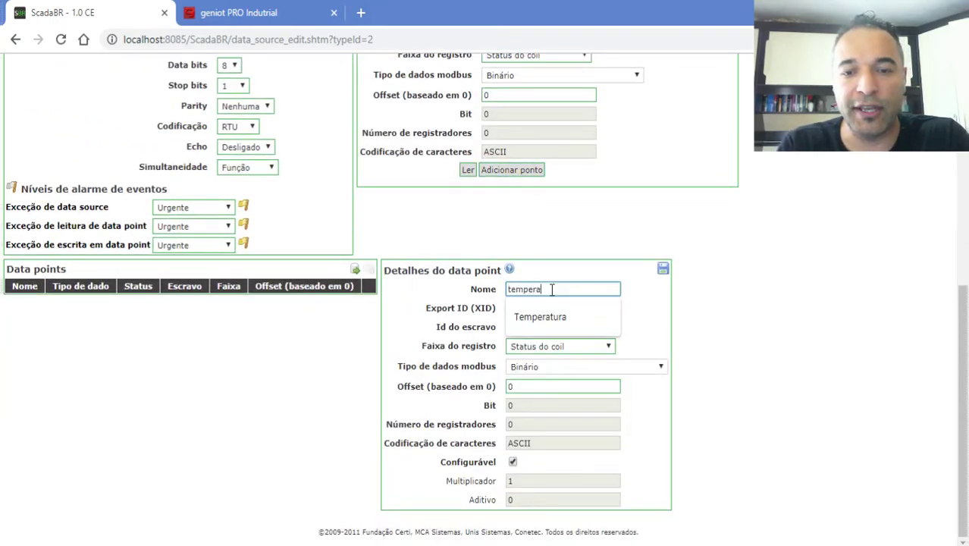
Set the temperatura point's register range to Registrador holding and its Modbus data type to Inteiro de 2 bytes sem sinal
{"action": "left_click", "coordinate": [569, 347]}
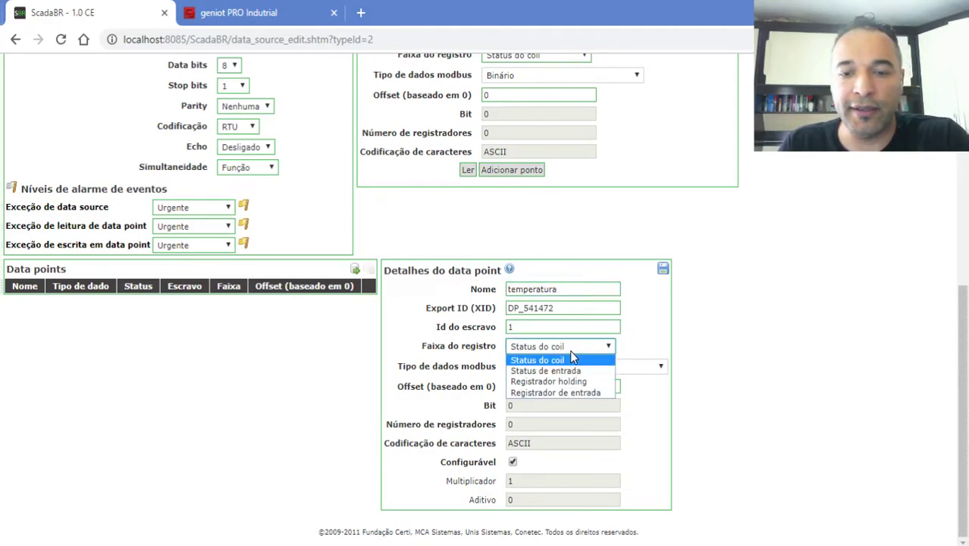
{"action": "left_click", "coordinate": [569, 382]}
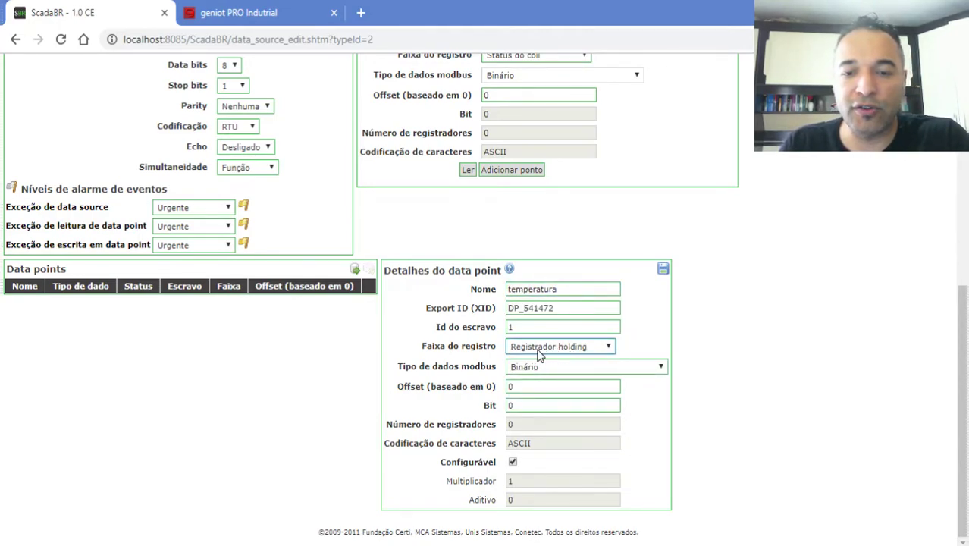
{"action": "left_click", "coordinate": [557, 370]}
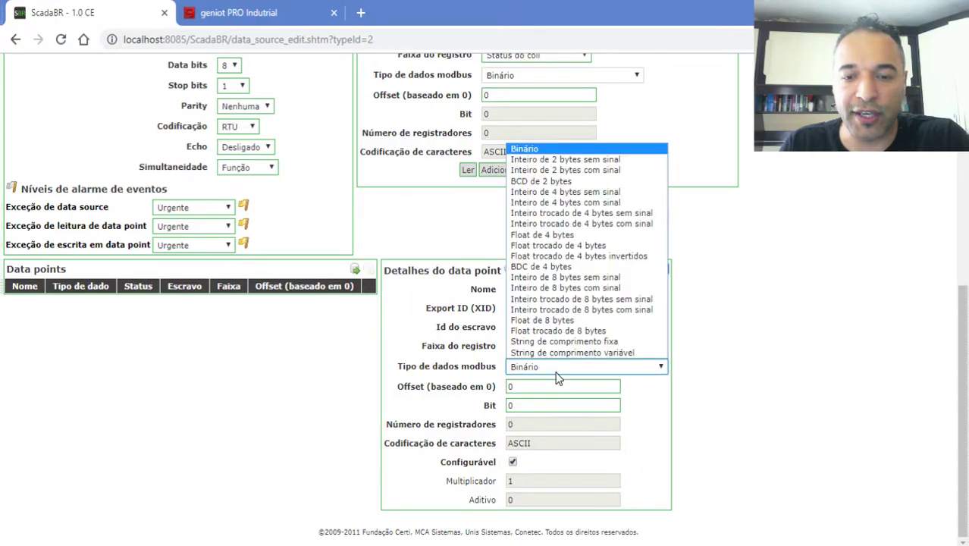
{"action": "left_click", "coordinate": [563, 160]}
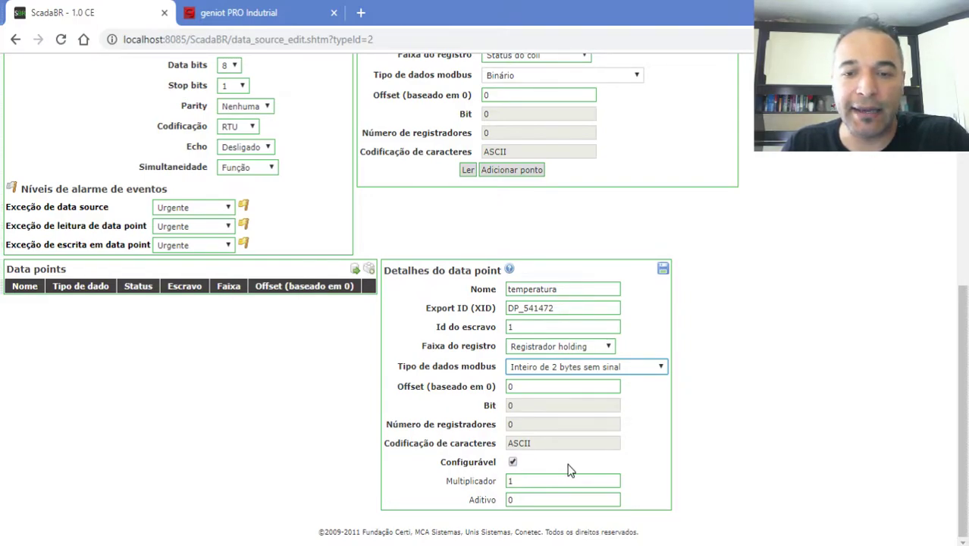
{"action": "left_click", "coordinate": [575, 349]}
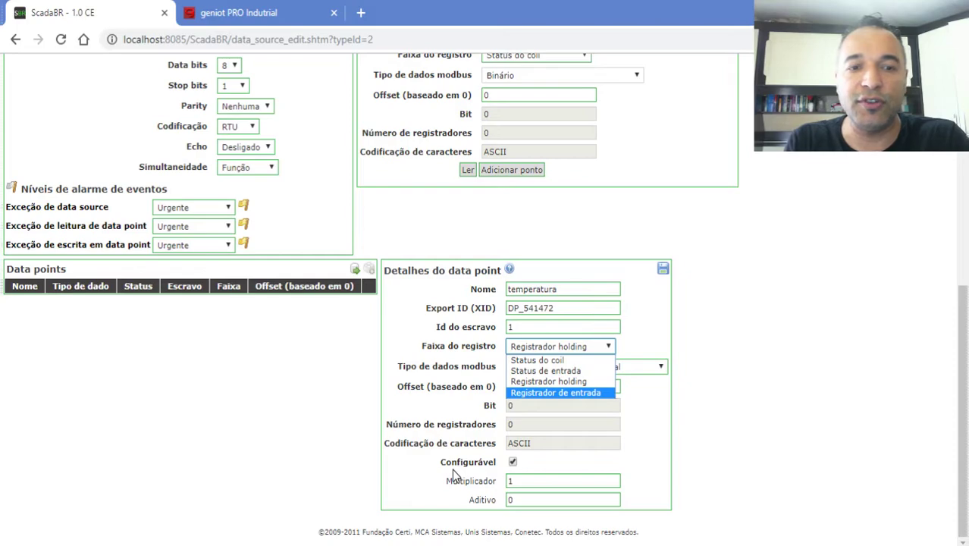
{"action": "left_click", "coordinate": [642, 417]}
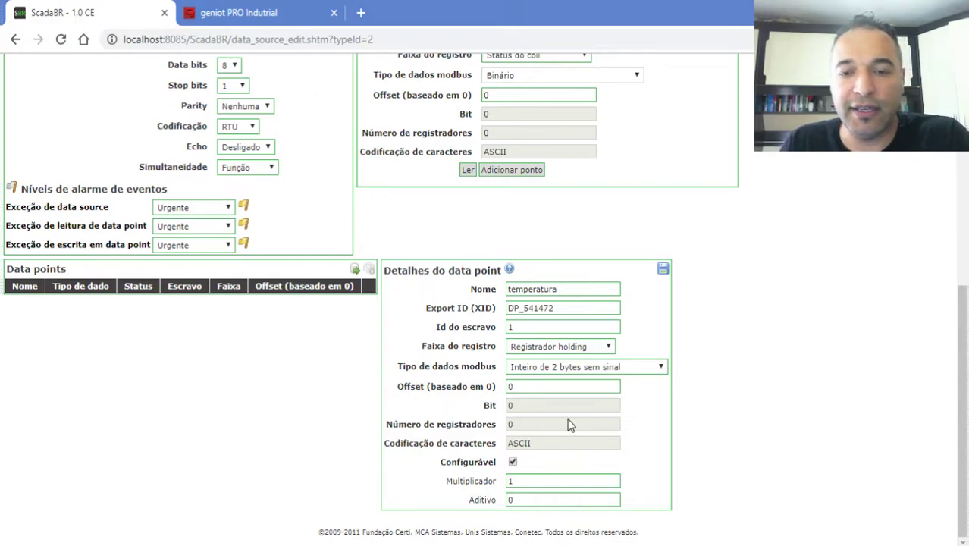
Set the temperatura point's slave ID (Id do escravo) to 10, keep offset 0, and save the data point
{"action": "left_click", "coordinate": [524, 326]}
{"action": "type", "text": "0"}
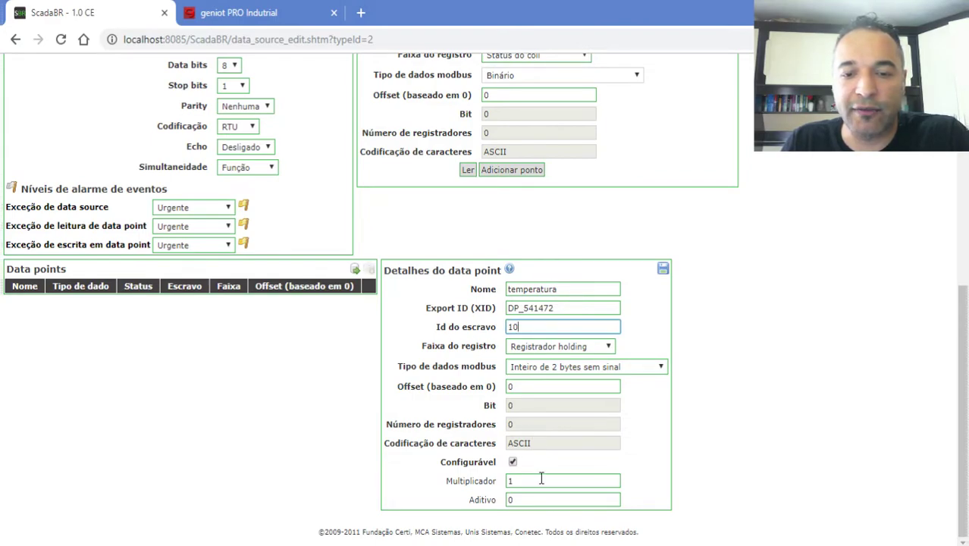
{"action": "double_click", "coordinate": [509, 386]}
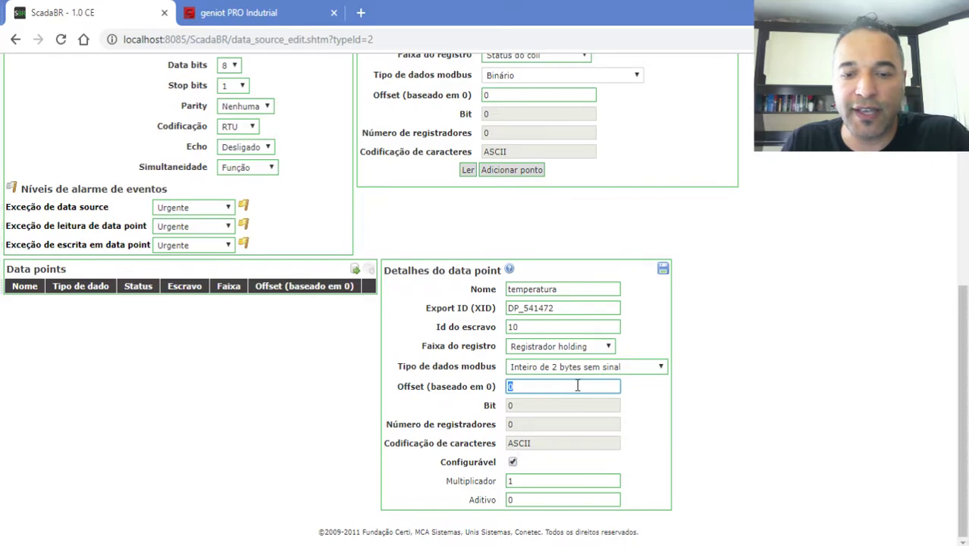
{"action": "left_click", "coordinate": [662, 270]}
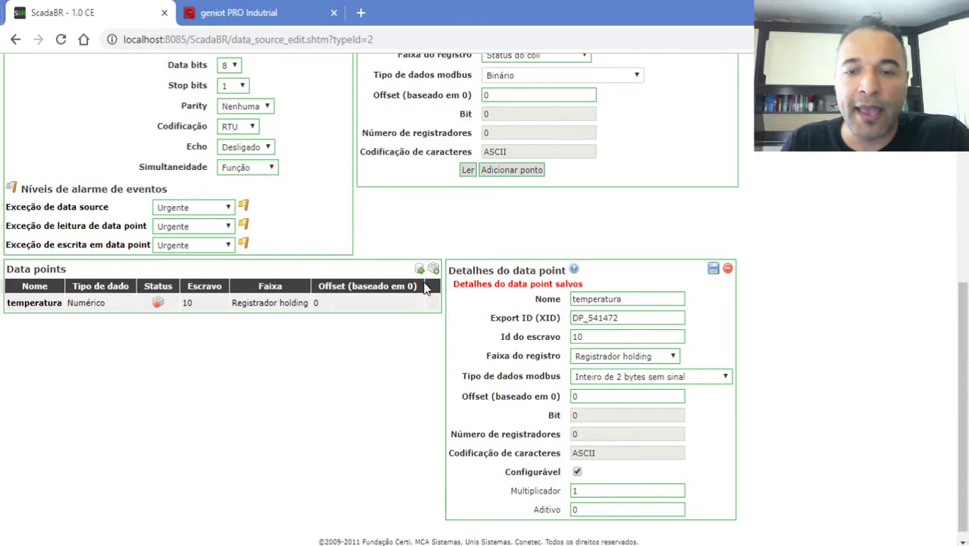
Add another data point named umidade with slave ID 10
{"action": "left_click", "coordinate": [523, 170]}
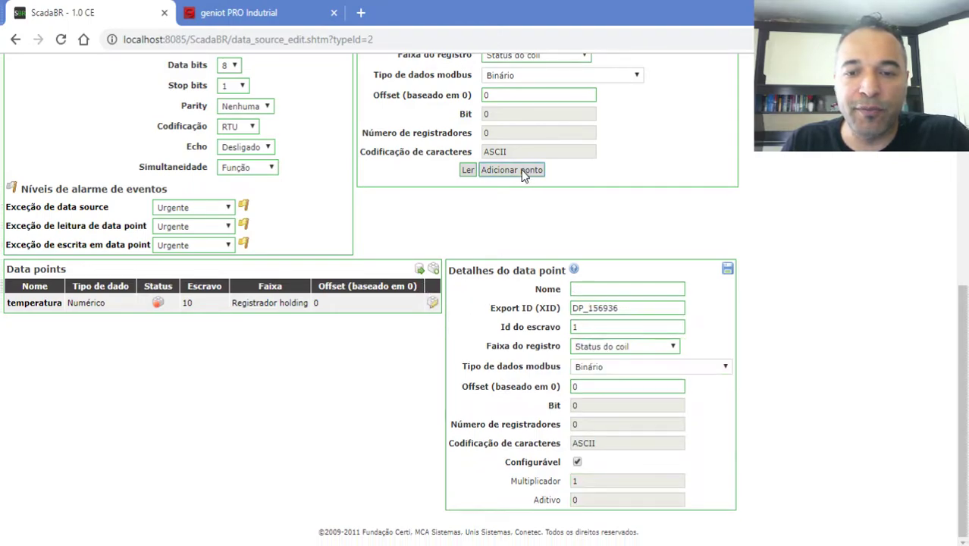
{"action": "left_click", "coordinate": [588, 289]}
{"action": "type", "text": "umidade"}
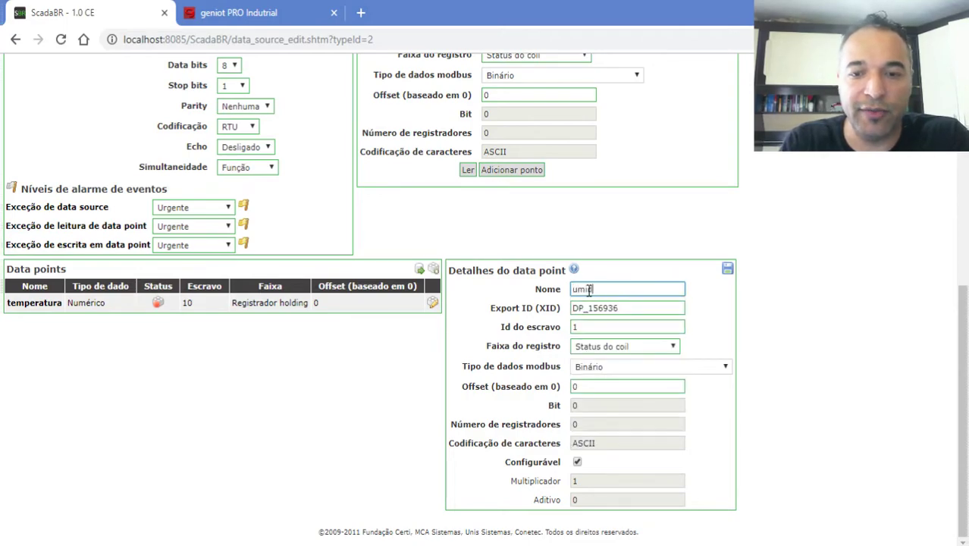
{"action": "left_click", "coordinate": [618, 325]}
{"action": "type", "text": "0"}
Configure the umidade point as Registrador holding, offset 1, data type Inteiro de 2 bytes sem sinal, and save it
{"action": "left_click", "coordinate": [628, 344]}
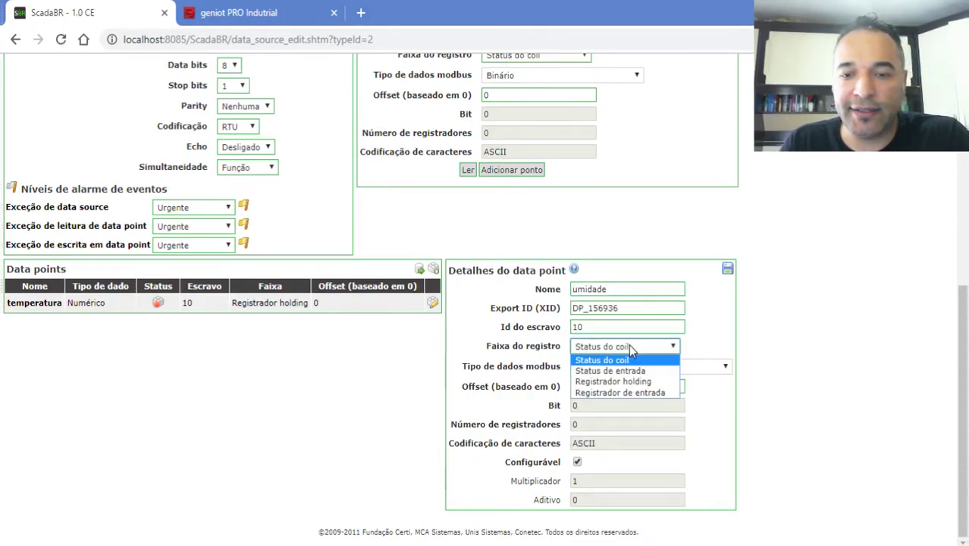
{"action": "left_click", "coordinate": [633, 382]}
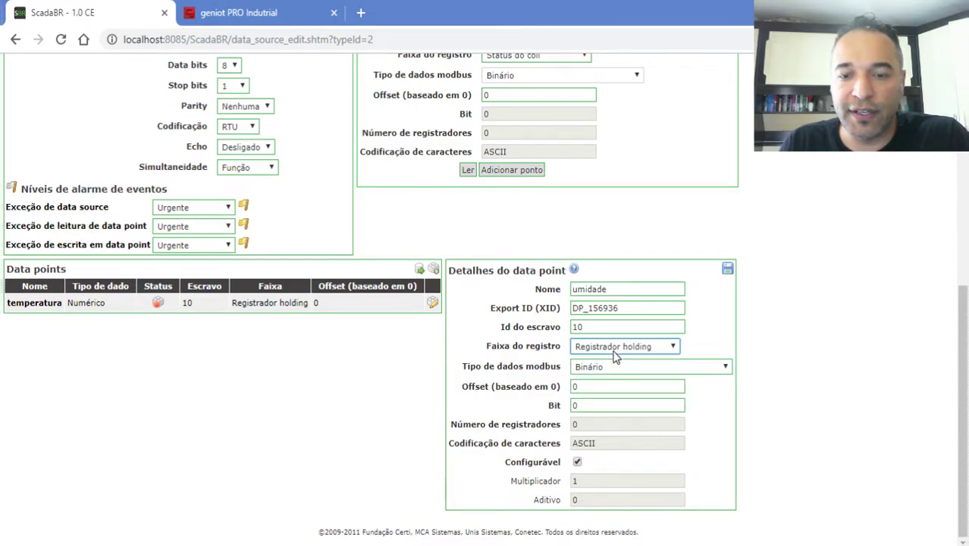
{"action": "double_click", "coordinate": [609, 388]}
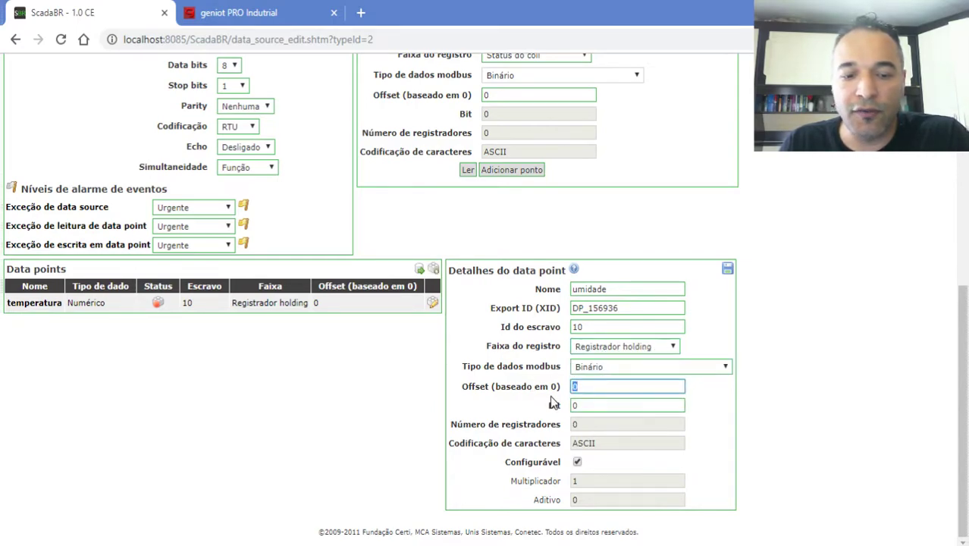
{"action": "type", "text": "1"}
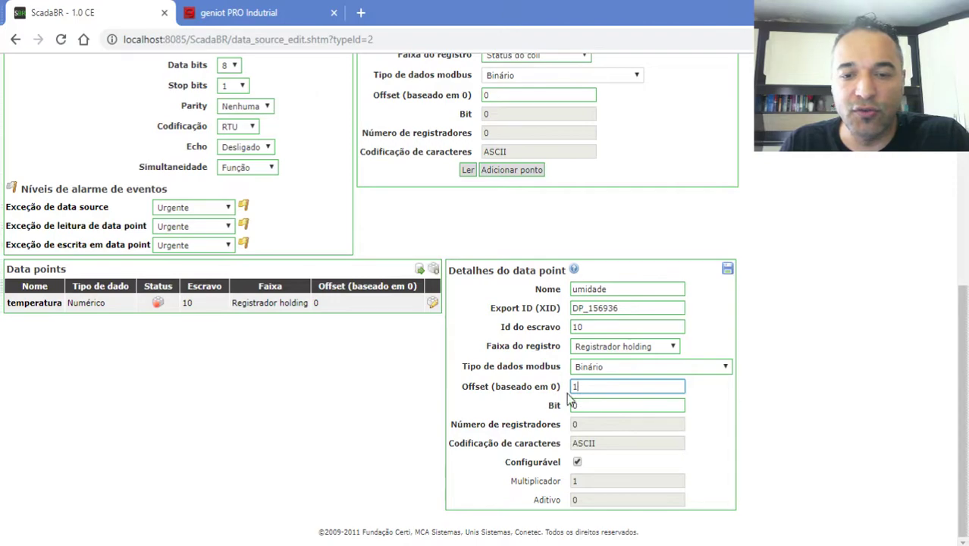
{"action": "left_click", "coordinate": [595, 369]}
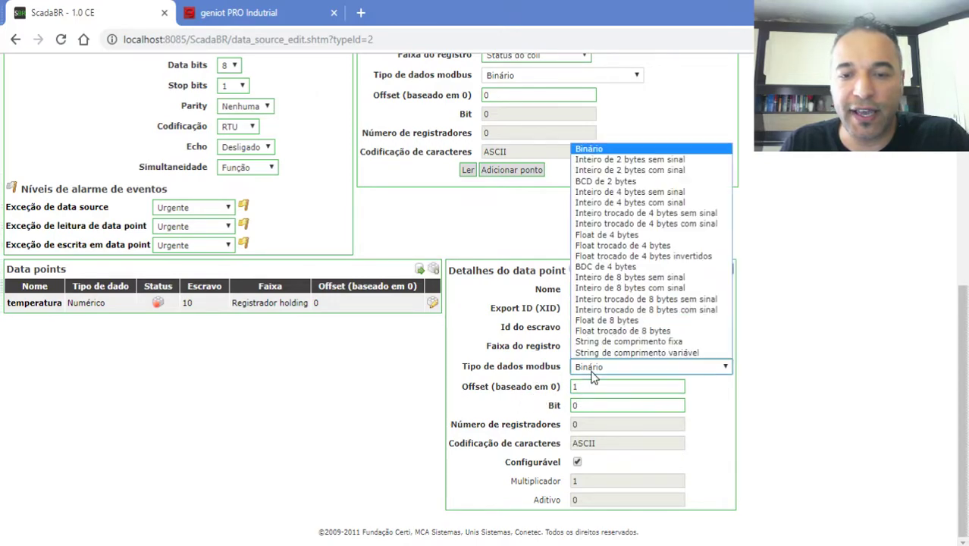
{"action": "left_click", "coordinate": [643, 160]}
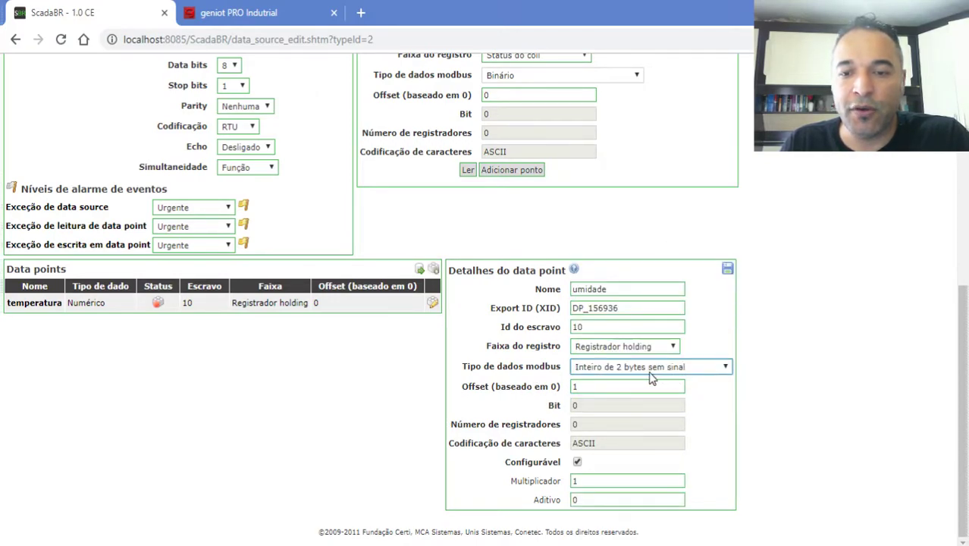
{"action": "left_click", "coordinate": [727, 269]}
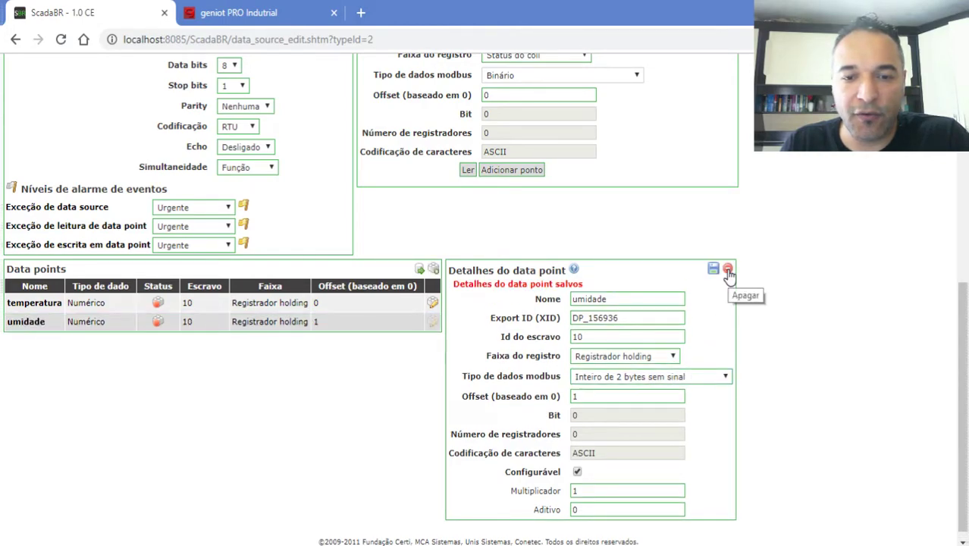
Add a third data point named pressao with slave ID 10
{"action": "left_click", "coordinate": [512, 170]}
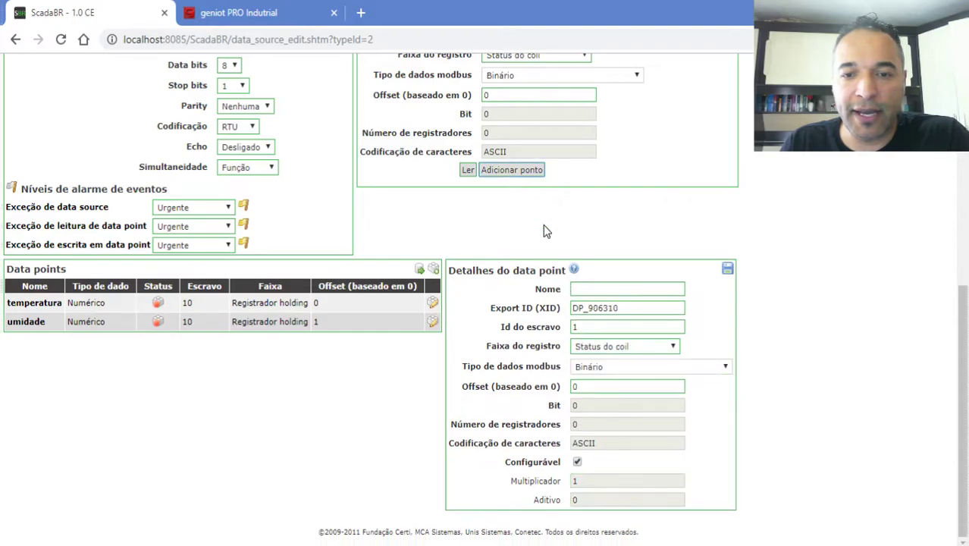
{"action": "left_click", "coordinate": [588, 291]}
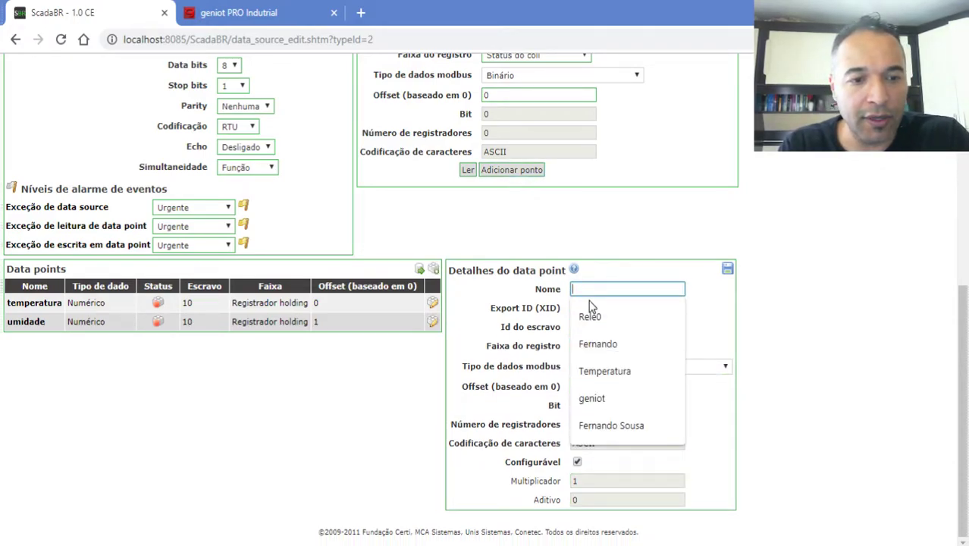
{"action": "type", "text": "pressao"}
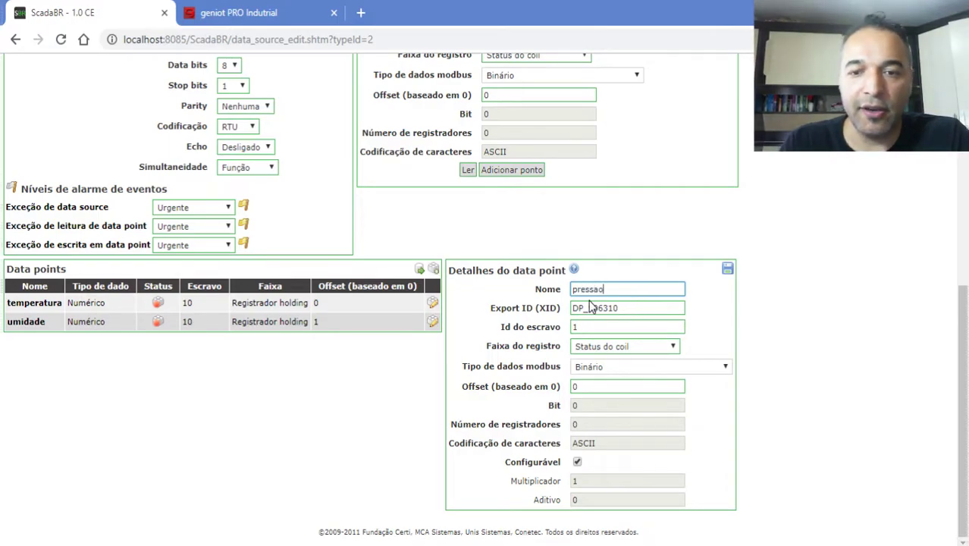
{"action": "left_click", "coordinate": [597, 328]}
{"action": "type", "text": "0"}
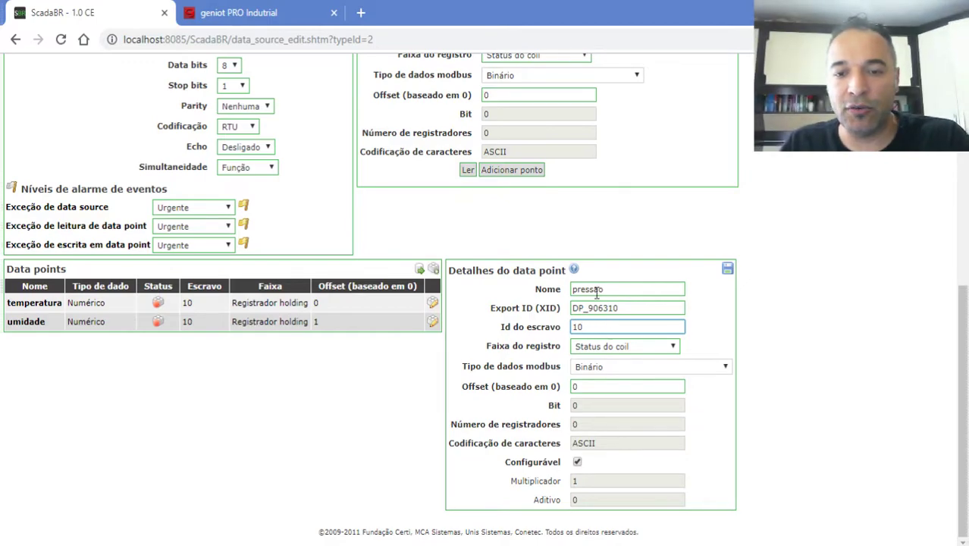
Configure the pressao point as Registrador holding, offset 2, data type Inteiro de 2 bytes sem sinal, and save it
{"action": "left_click", "coordinate": [612, 349]}
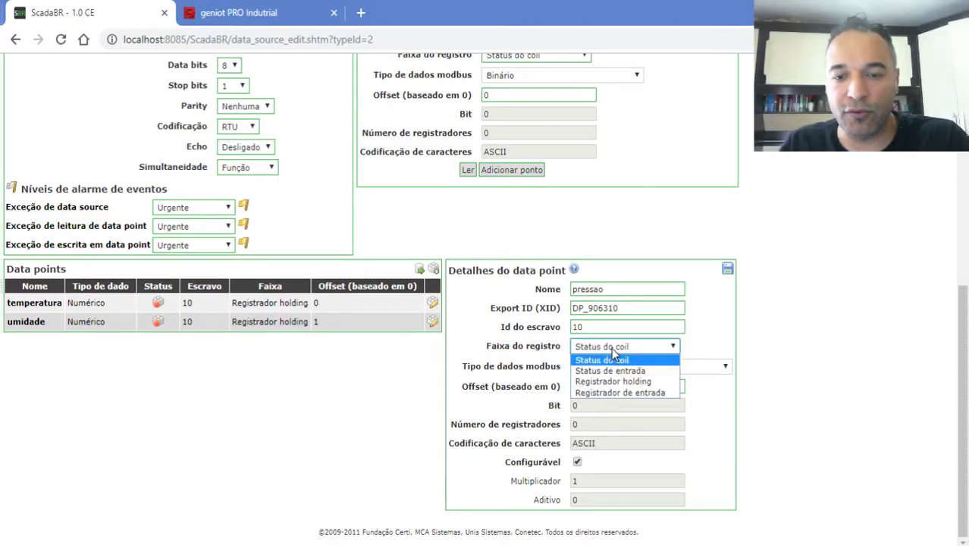
{"action": "left_click", "coordinate": [612, 381]}
{"action": "left_click", "coordinate": [560, 387]}
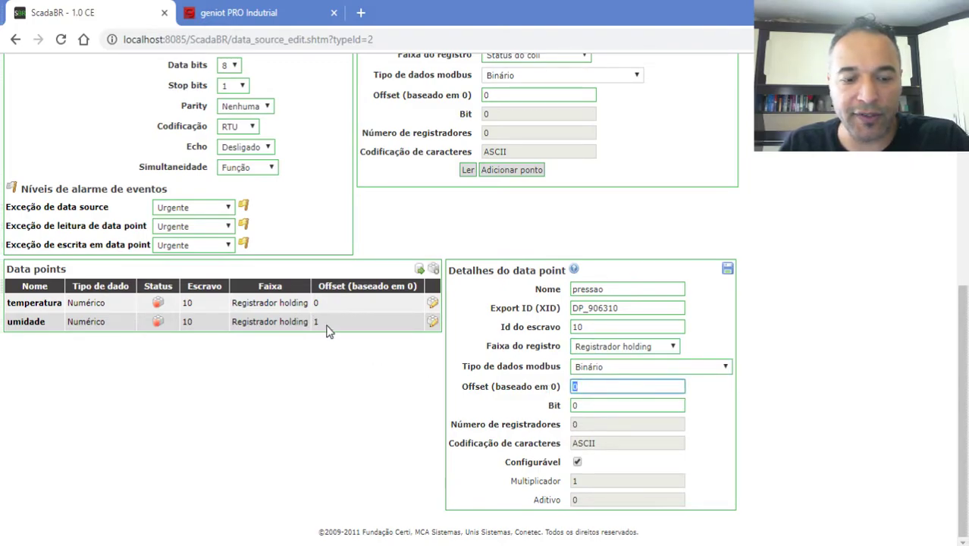
{"action": "type", "text": "2"}
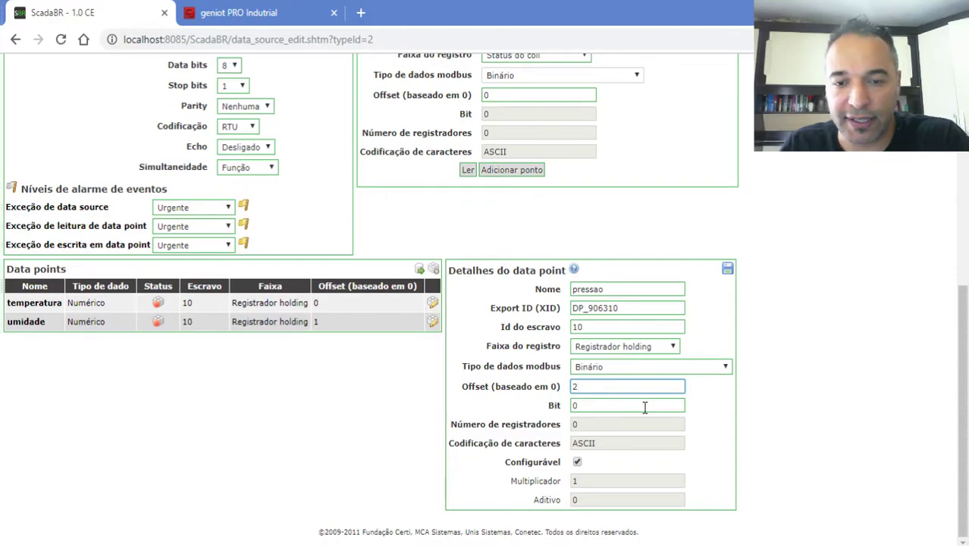
{"action": "left_click", "coordinate": [629, 367]}
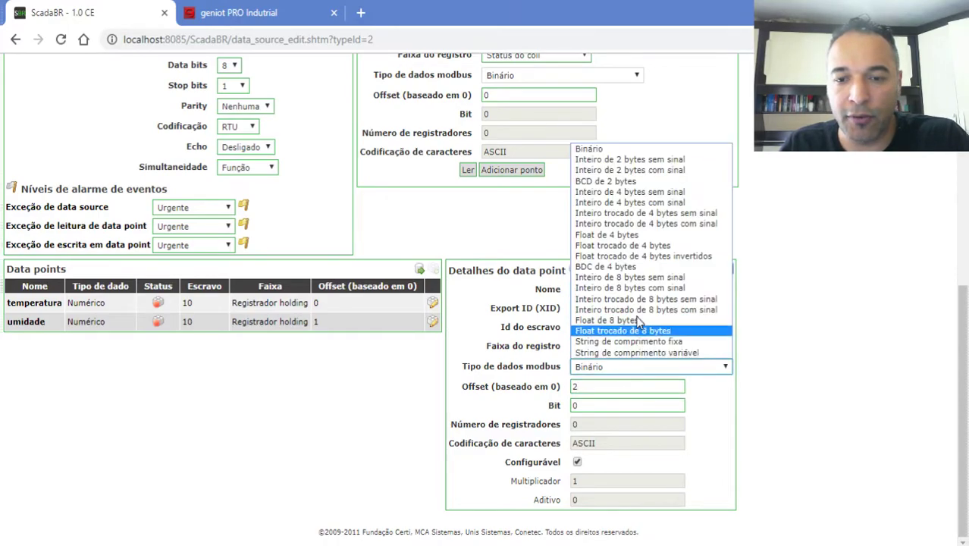
{"action": "left_click", "coordinate": [639, 160]}
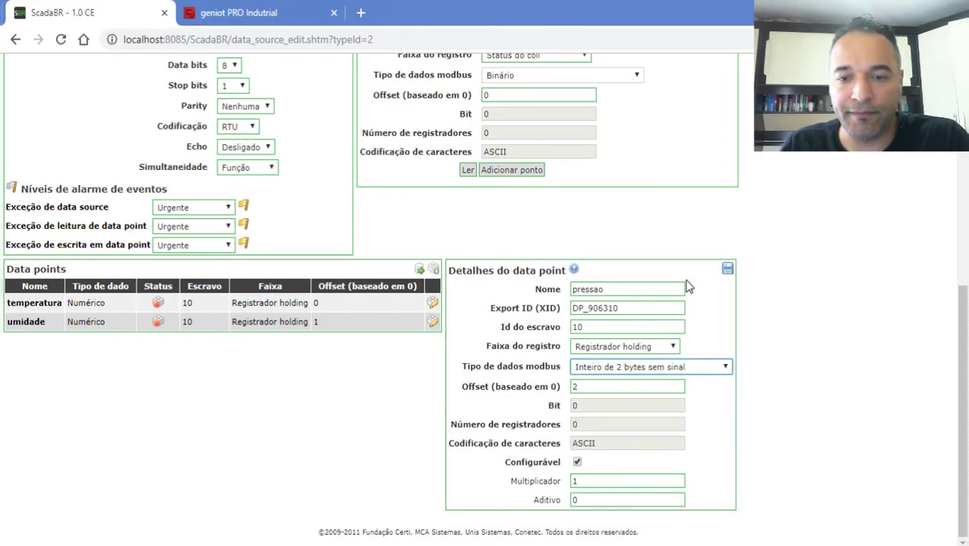
{"action": "left_click", "coordinate": [727, 269]}
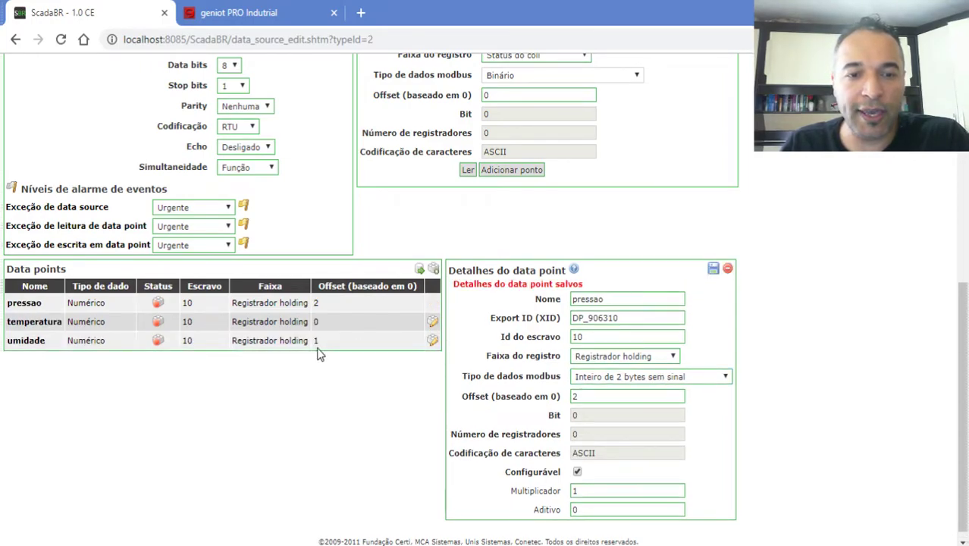
Enable all the data points of the Modbus serial data source at once
{"action": "left_click", "coordinate": [419, 269]}
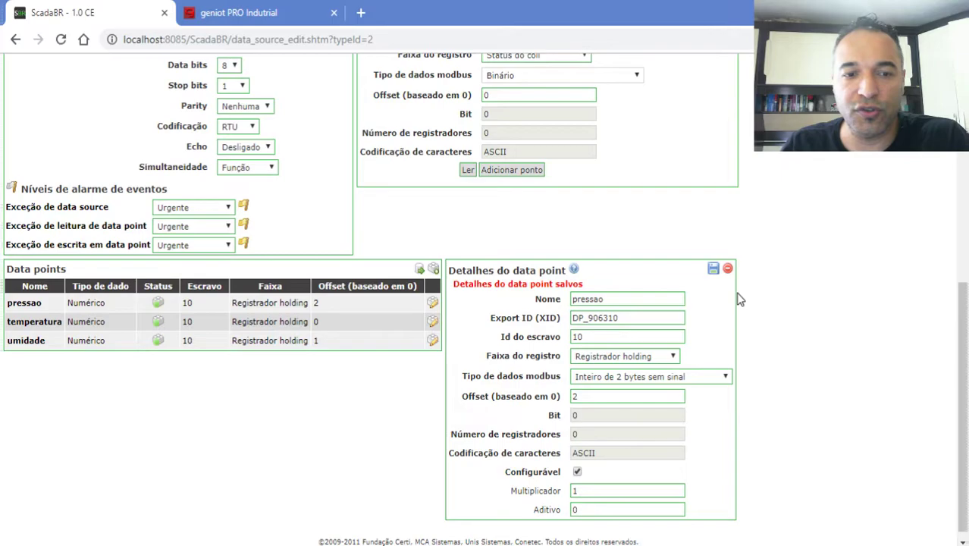
{"action": "scroll", "coordinate": [740, 298], "scroll_direction": "up", "scroll_amount": 2}
{"action": "scroll", "coordinate": [751, 333], "scroll_direction": "up", "scroll_amount": 4}
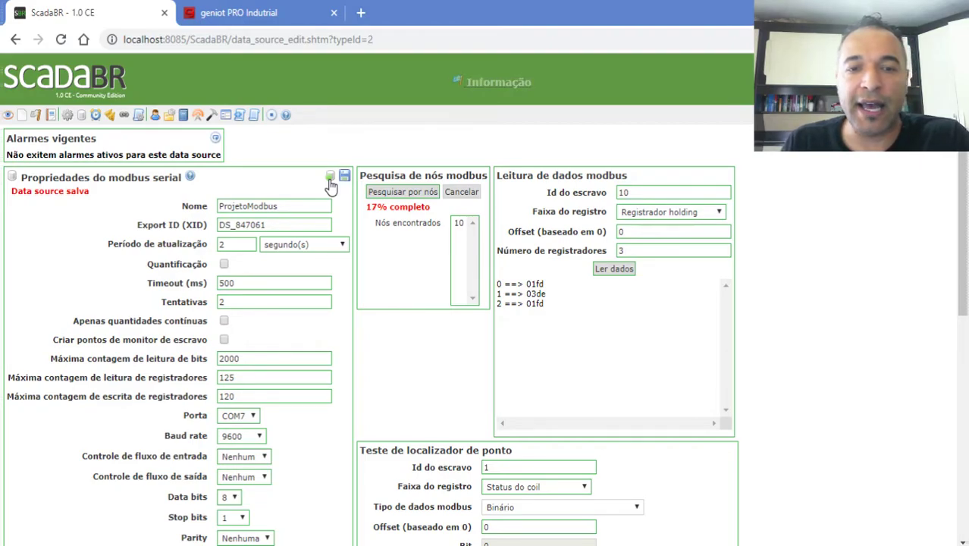
Review the data source properties and data point statuses, and check ProjetoModbus in the list of data sources
{"action": "scroll", "coordinate": [253, 266], "scroll_direction": "down", "scroll_amount": 6}
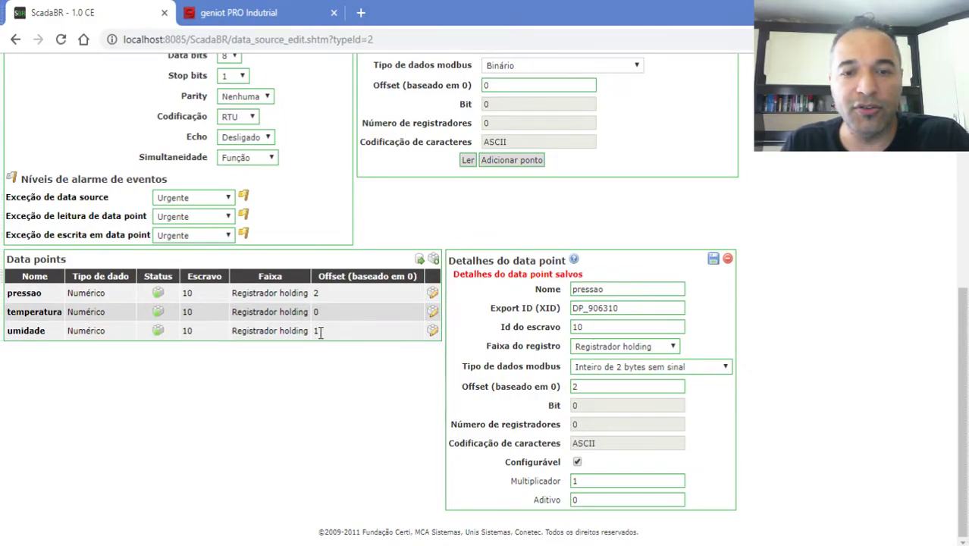
{"action": "scroll", "coordinate": [372, 311], "scroll_direction": "up", "scroll_amount": 3}
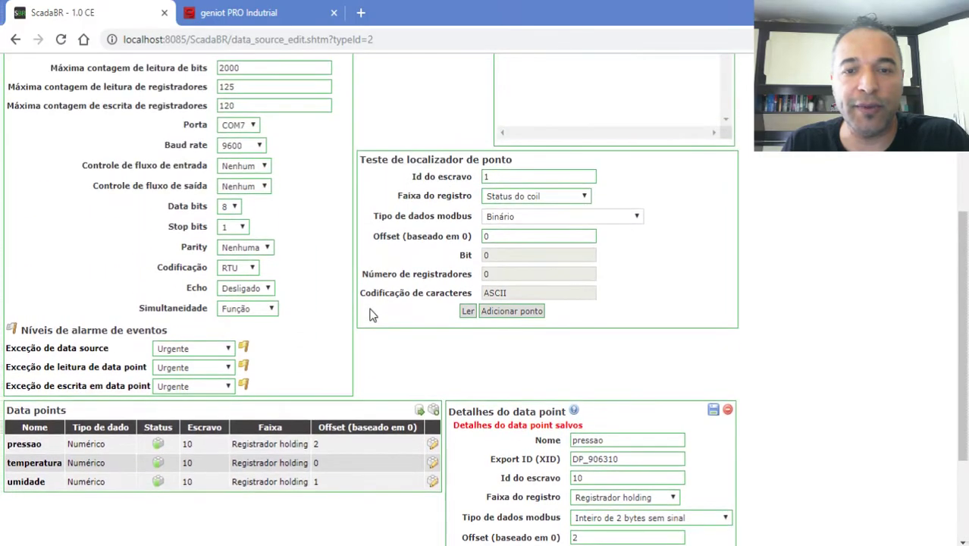
{"action": "scroll", "coordinate": [384, 317], "scroll_direction": "up", "scroll_amount": 2}
{"action": "scroll", "coordinate": [375, 333], "scroll_direction": "down", "scroll_amount": 5}
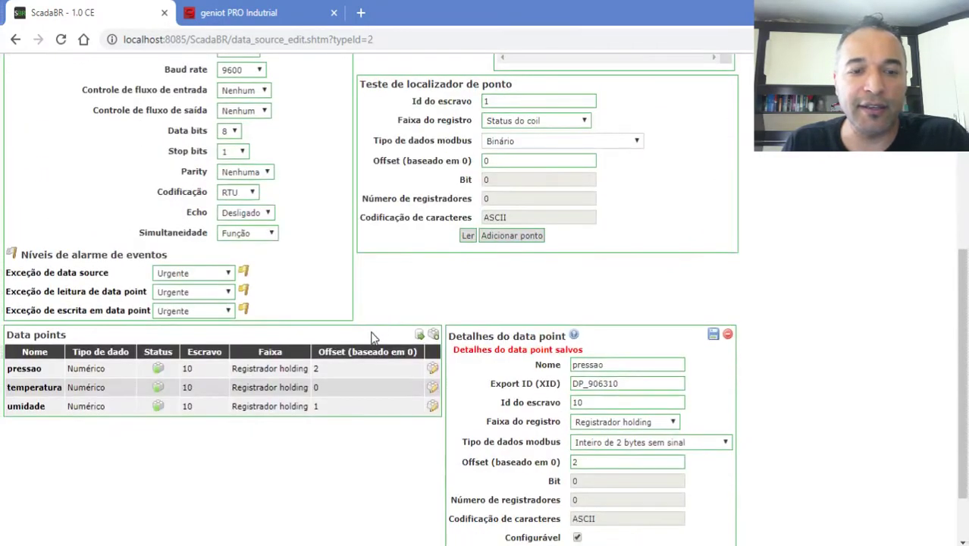
{"action": "scroll", "coordinate": [361, 354], "scroll_direction": "up", "scroll_amount": 5}
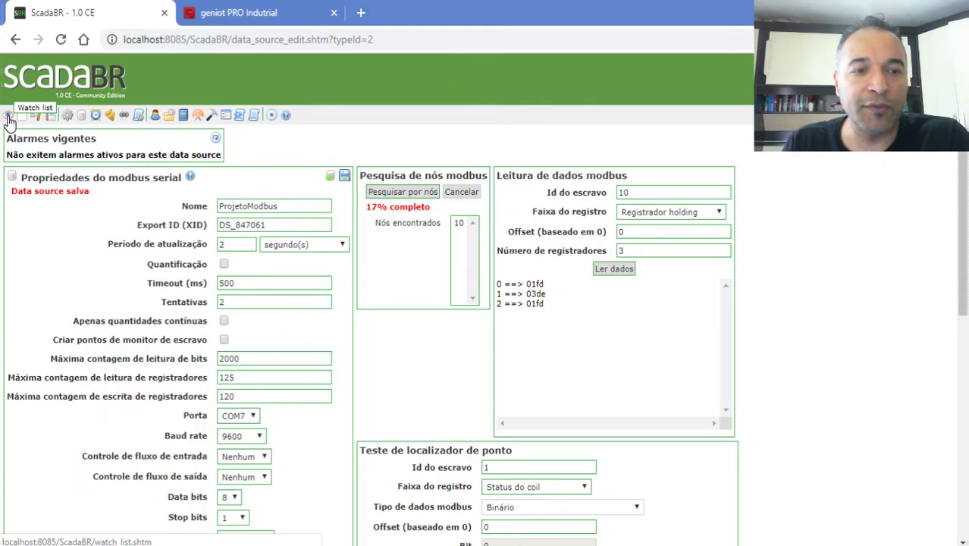
{"action": "left_click", "coordinate": [82, 120]}
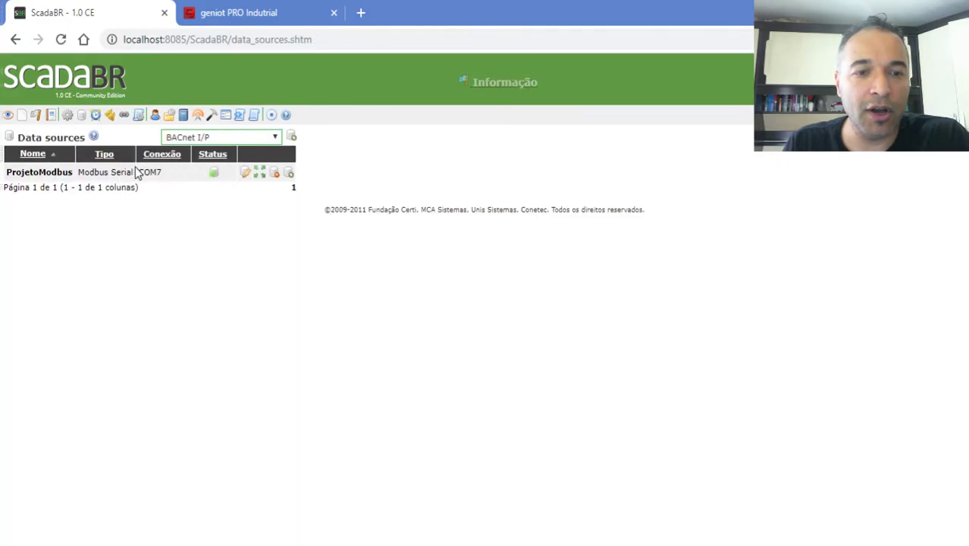
Add the ProjetoModbus points pressao, temperatura and umidade to the watch list
{"action": "left_click", "coordinate": [9, 119]}
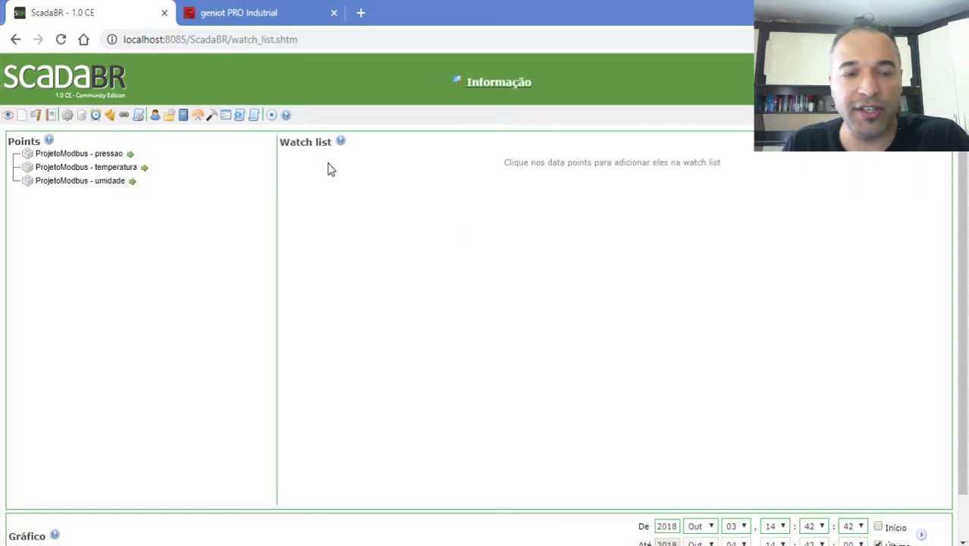
{"action": "left_click", "coordinate": [113, 155]}
{"action": "left_click", "coordinate": [114, 168]}
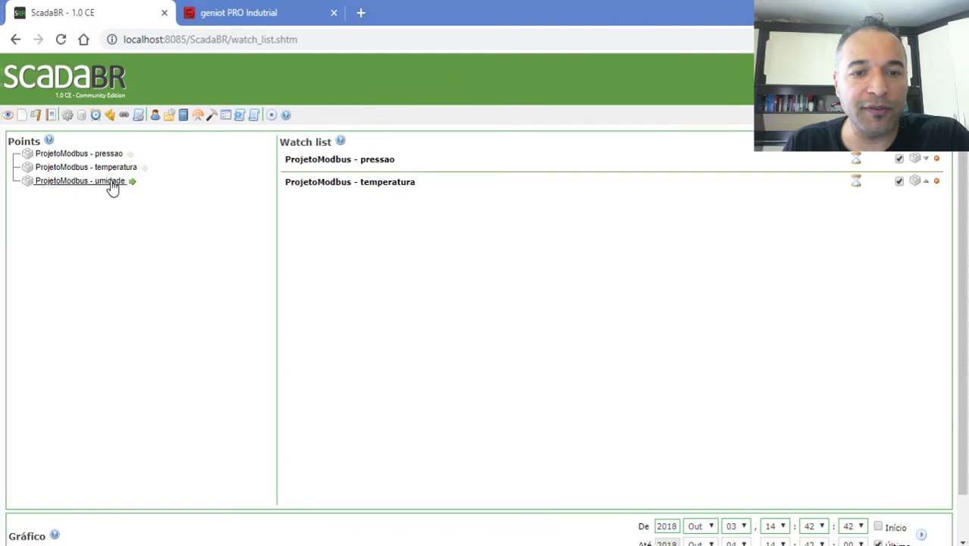
{"action": "left_click", "coordinate": [111, 184]}
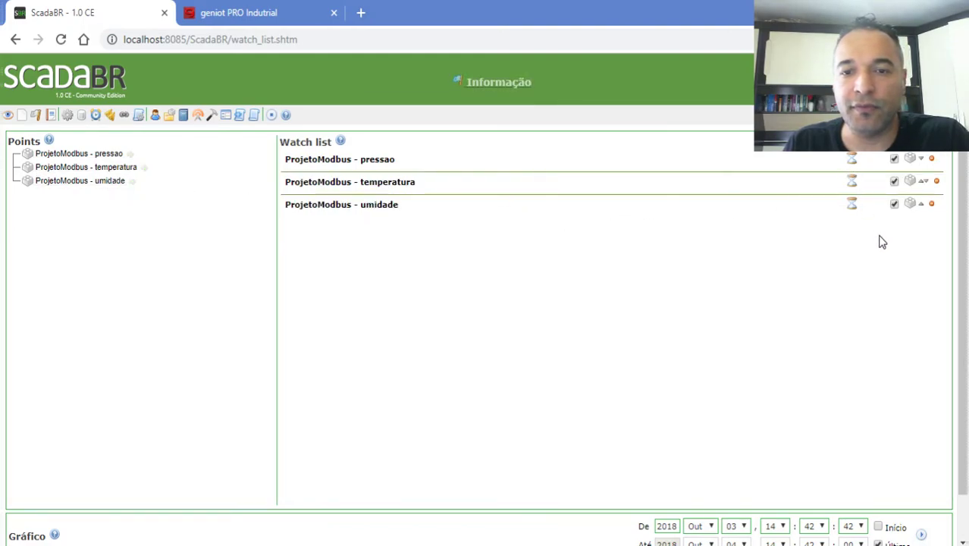